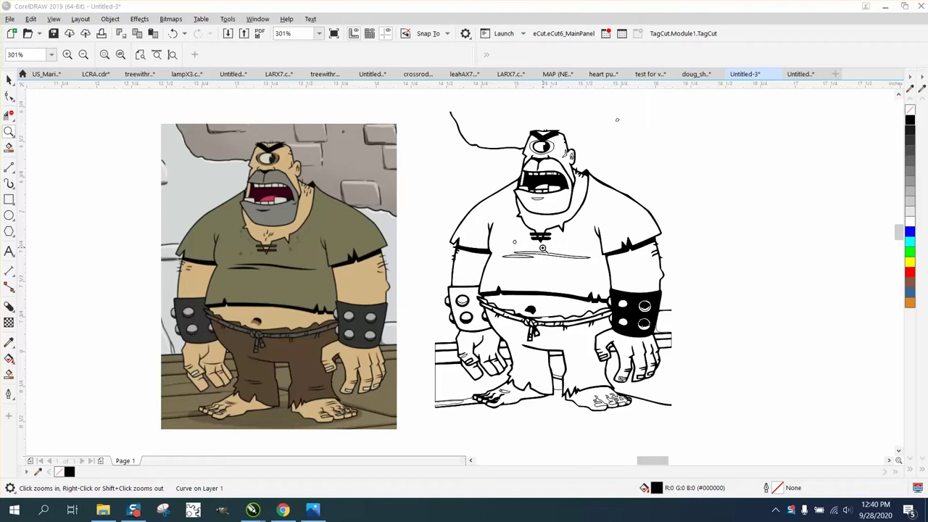
Step: Zoom out to 150% so both figures show, and select the colour cyclops bitmap
right_click(540, 248)
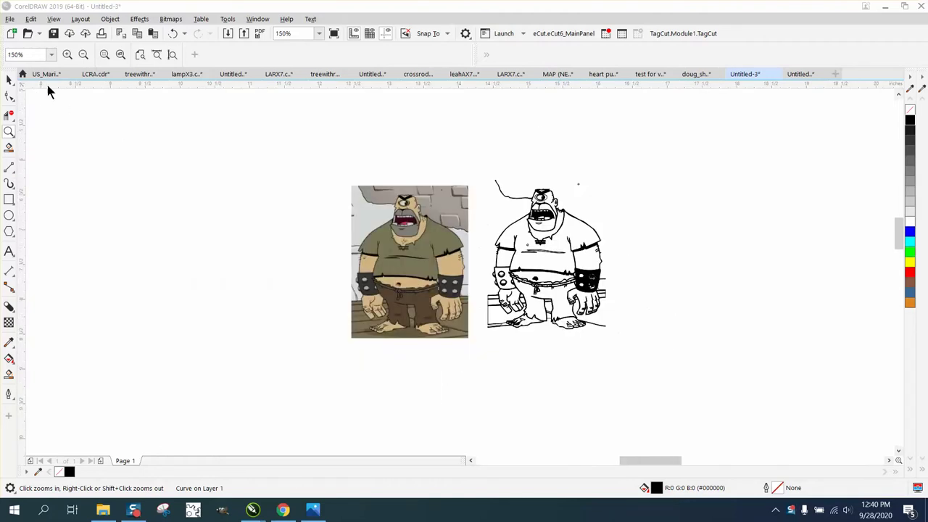
left_click(9, 80)
key("Tab")
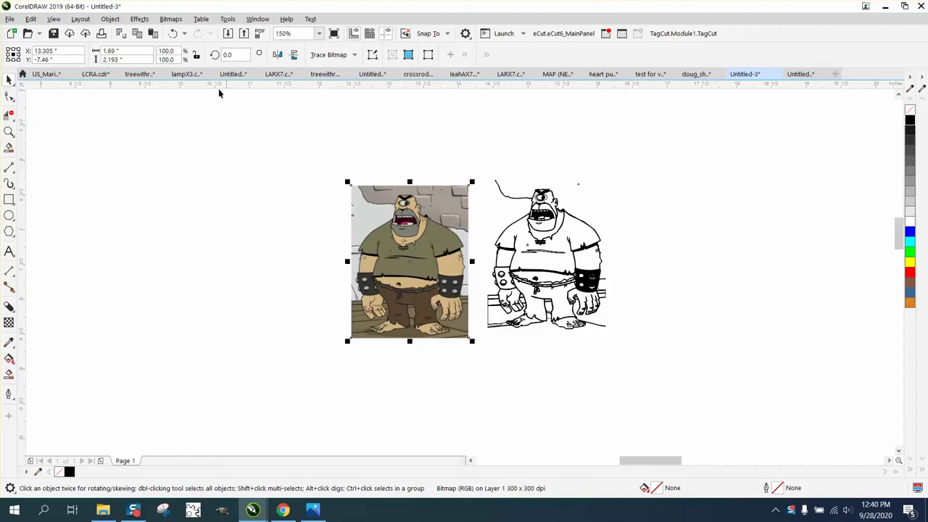
Step: Resample the colour cyclops bitmap, accepting the default settings
left_click(171, 19)
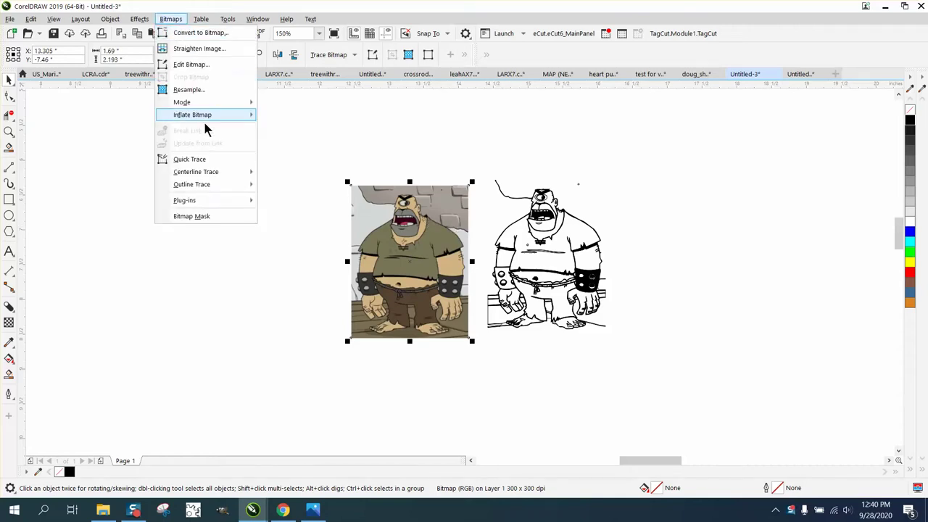
left_click(228, 95)
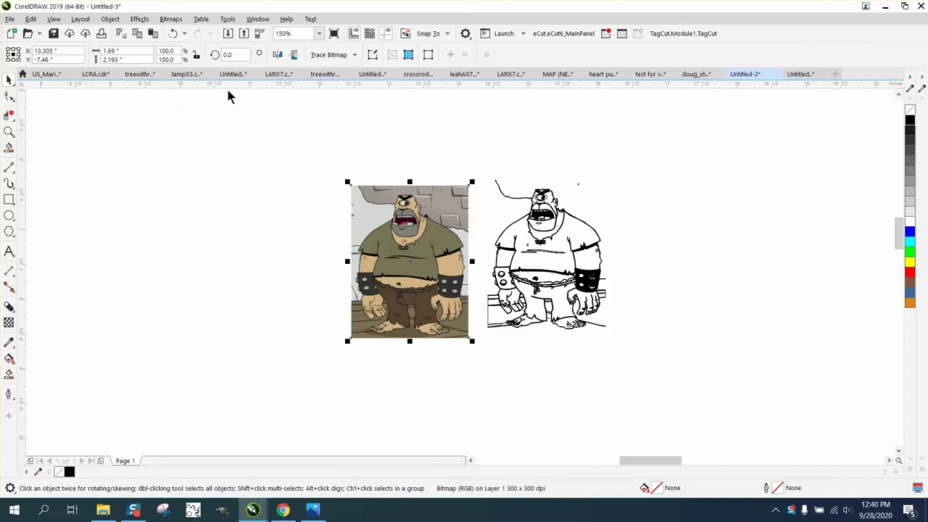
left_click(505, 333)
Step: Convert the picture to a 300 dpi bitmap
left_click(171, 19)
mouse_move(200, 19)
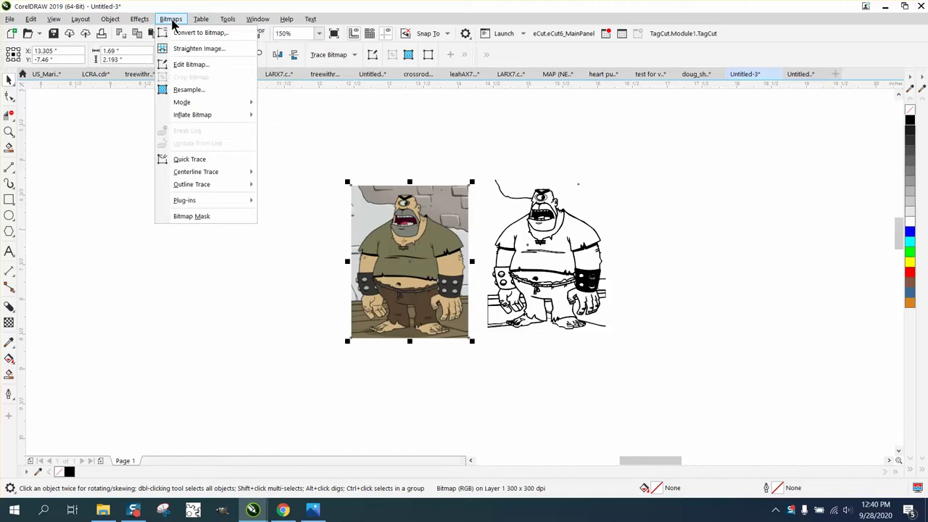
left_click(185, 33)
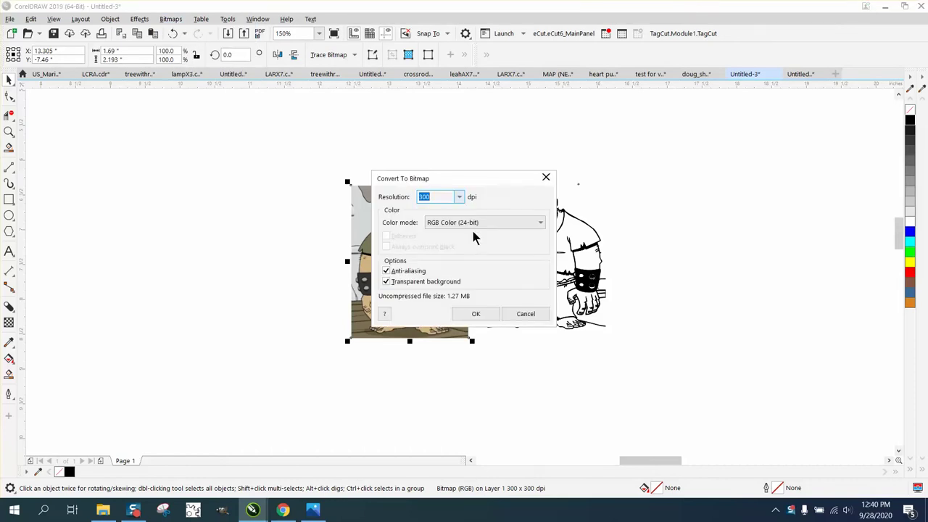
left_click(476, 317)
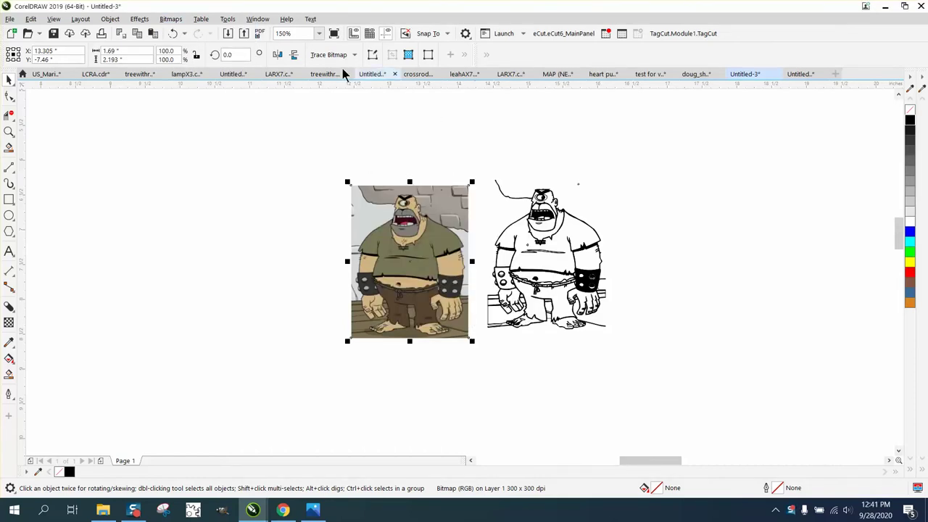
left_click(171, 19)
Step: Trace the picture as Clipart and move the 136-object trace right of the line art
mouse_move(208, 186)
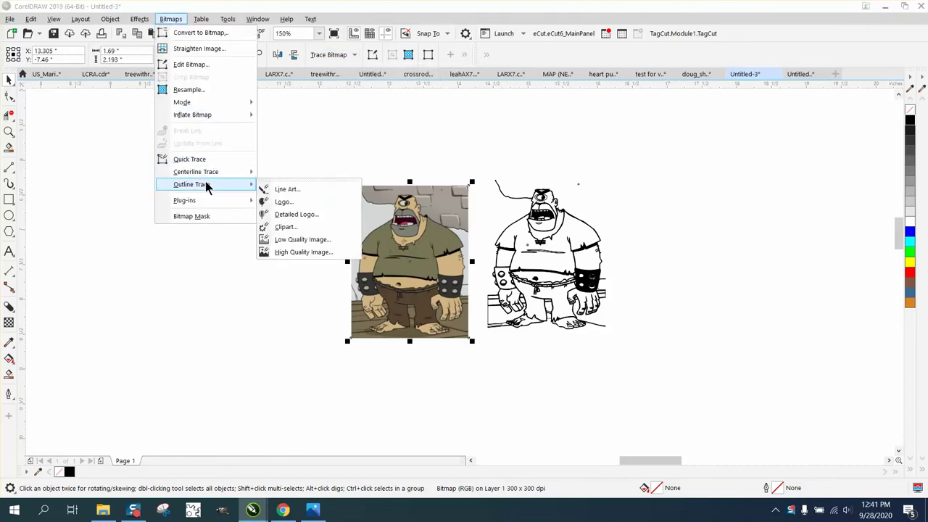
left_click(291, 229)
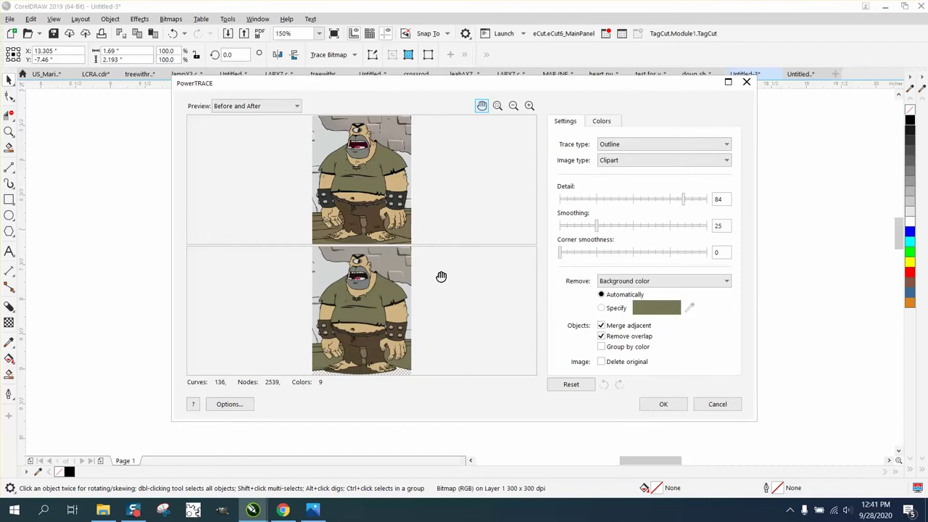
left_click(663, 404)
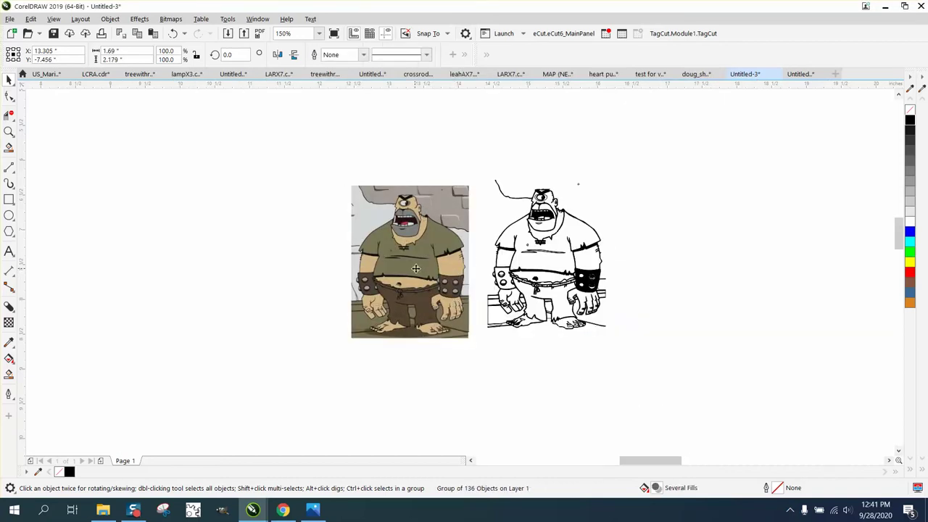
mouse_move(418, 271)
left_mouse_down()
mouse_move(694, 271)
mouse_move(688, 265)
left_mouse_up()
Step: Give the whole traced group no fill and black hairline outlines
left_click(604, 172)
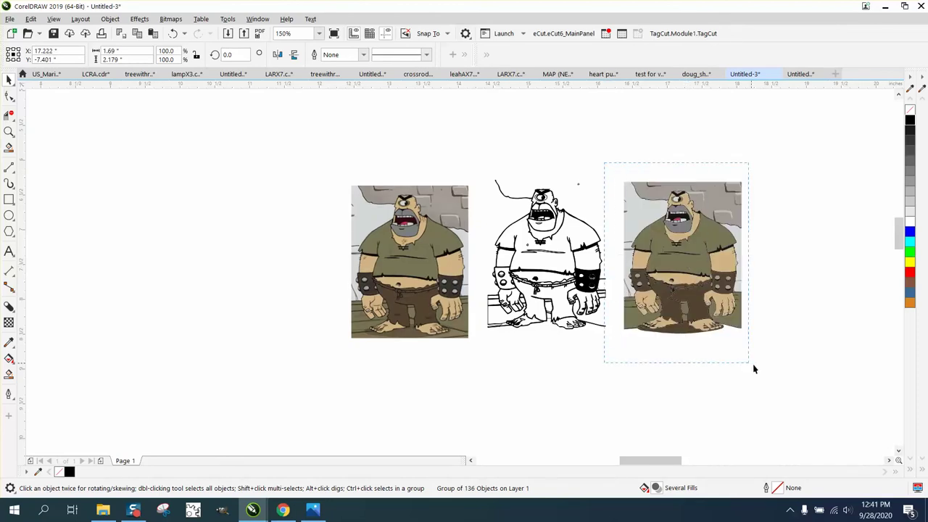
left_click_drag(753, 369, 770, 370)
left_click(910, 110)
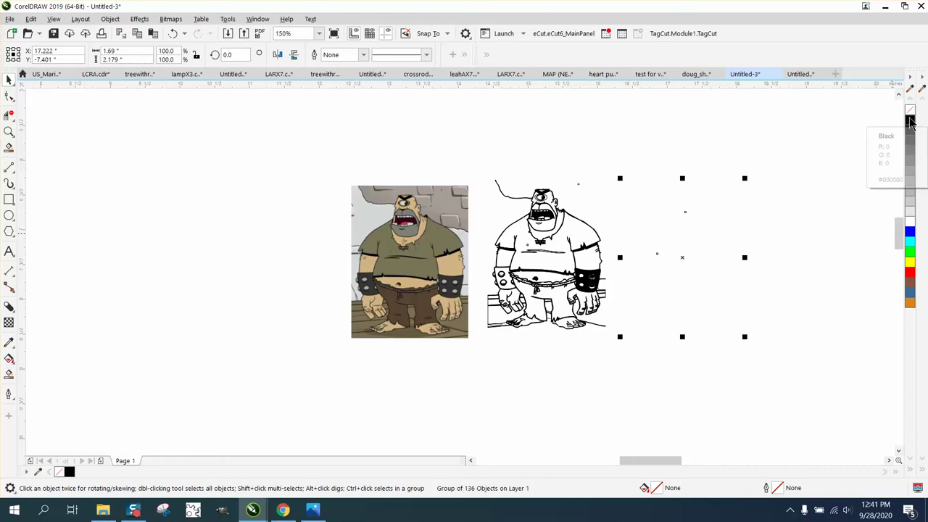
right_click(910, 122)
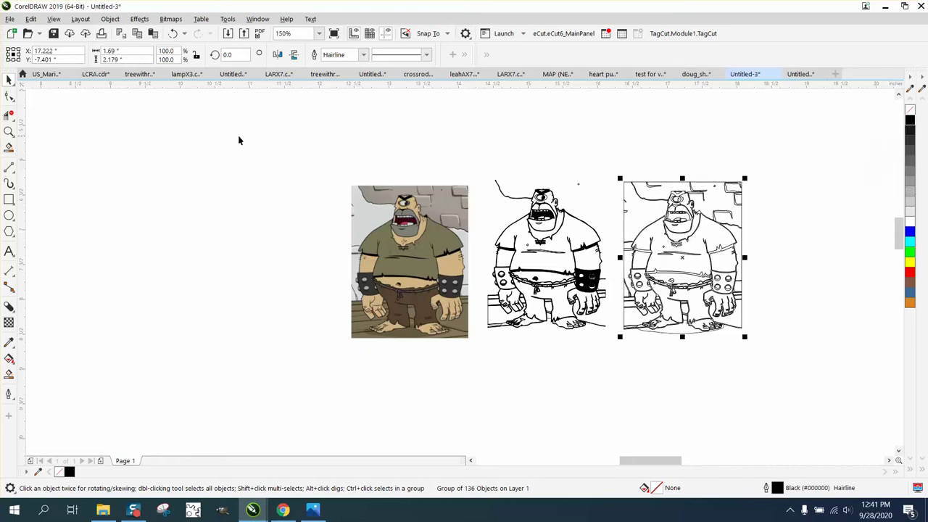
left_click(8, 131)
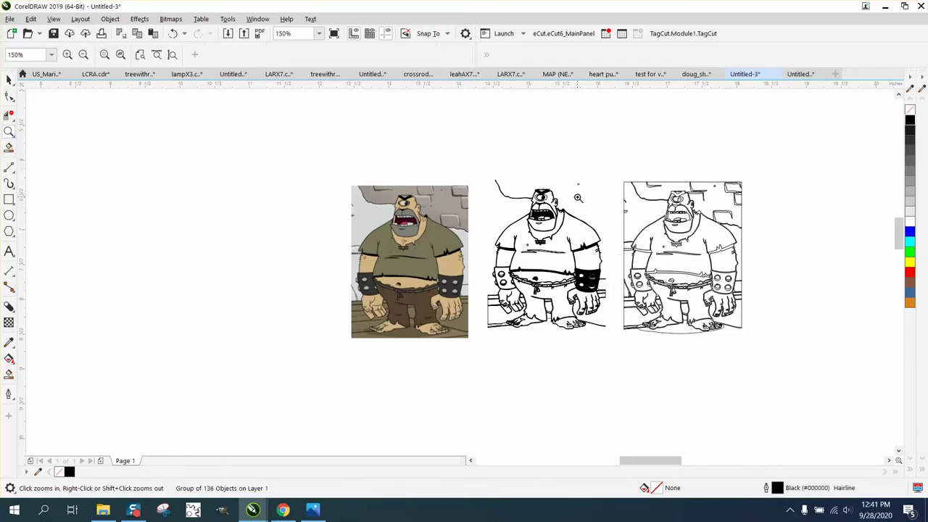
Step: Zoom in to 280% on the two line drawings and select the traced group
left_click_drag(611, 170, 818, 365)
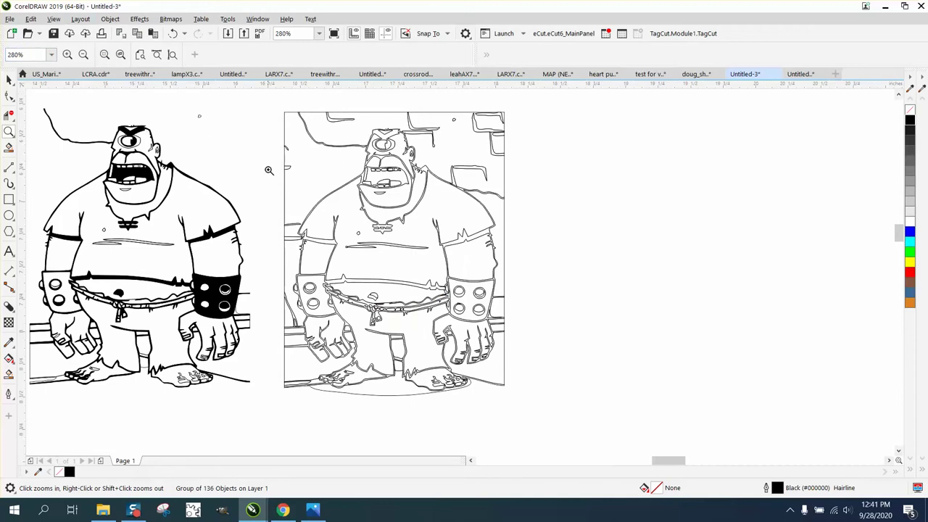
left_click(8, 80)
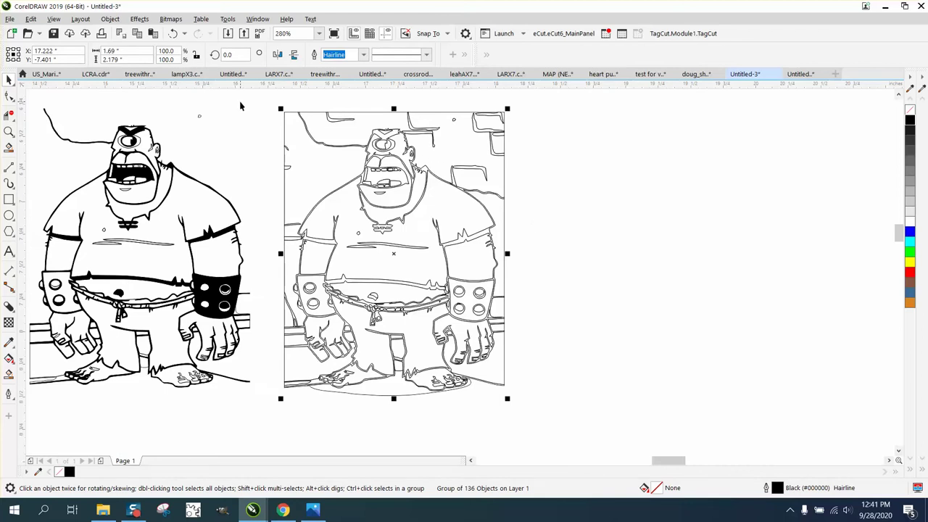
left_click(111, 20)
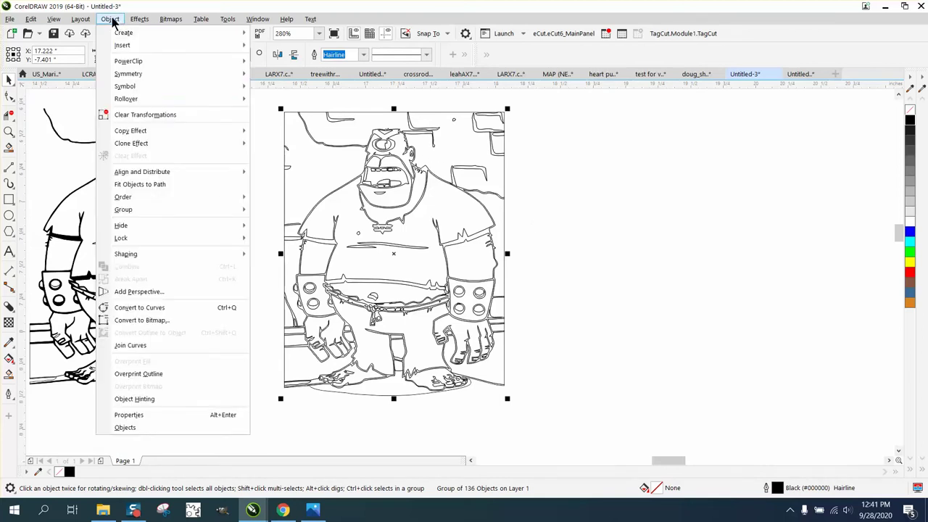
Step: Ungroup the traced cyclops into separate curves
mouse_move(181, 213)
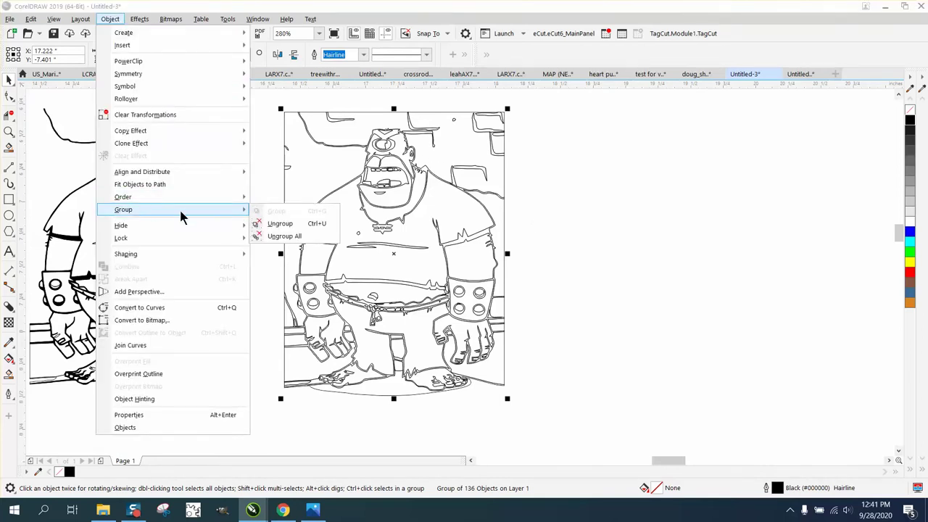
left_click(278, 237)
left_click(544, 172)
left_click(467, 112)
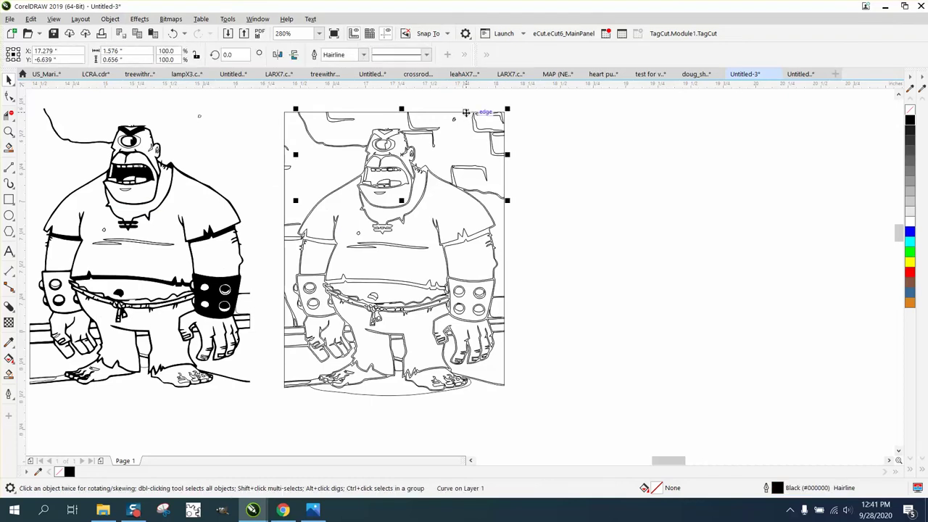
left_click(468, 108)
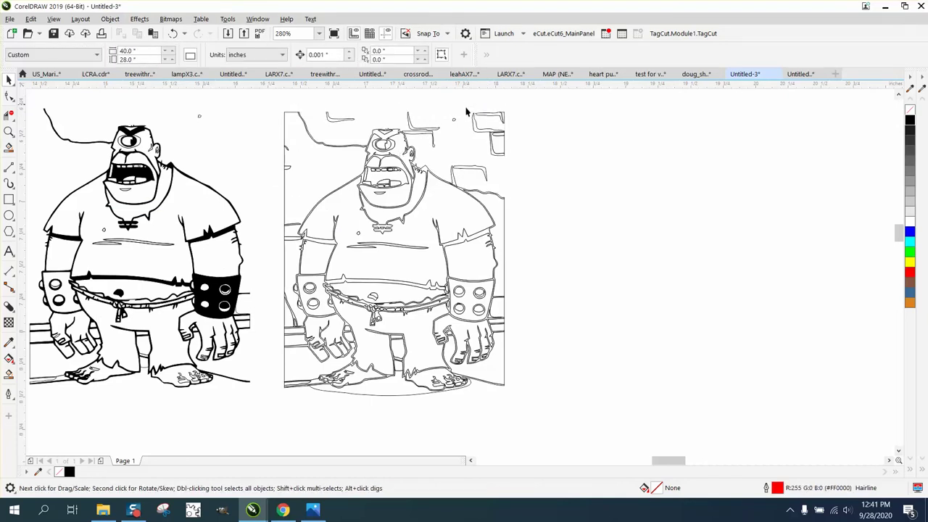
Step: Delete six small stray pieces along the top and above the head
left_click_drag(542, 172, 543, 173)
key("Delete")
left_click(477, 171)
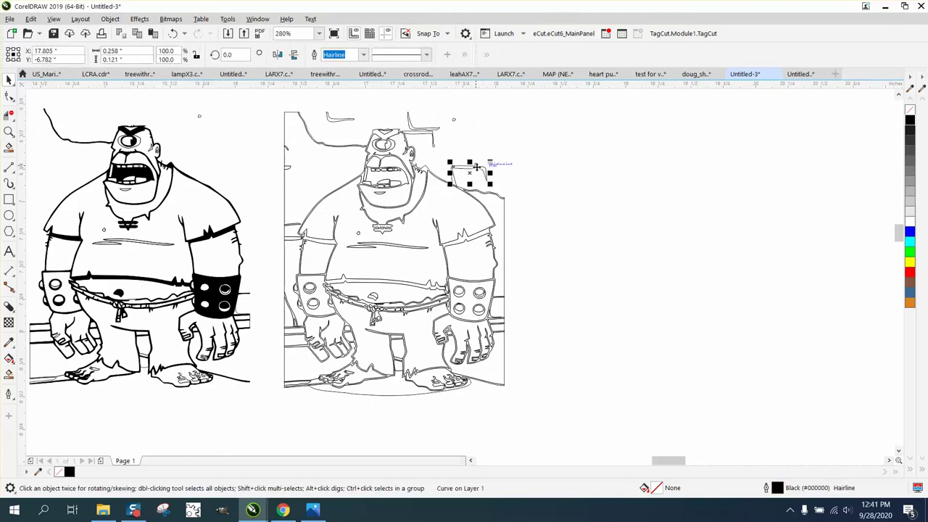
key("Delete")
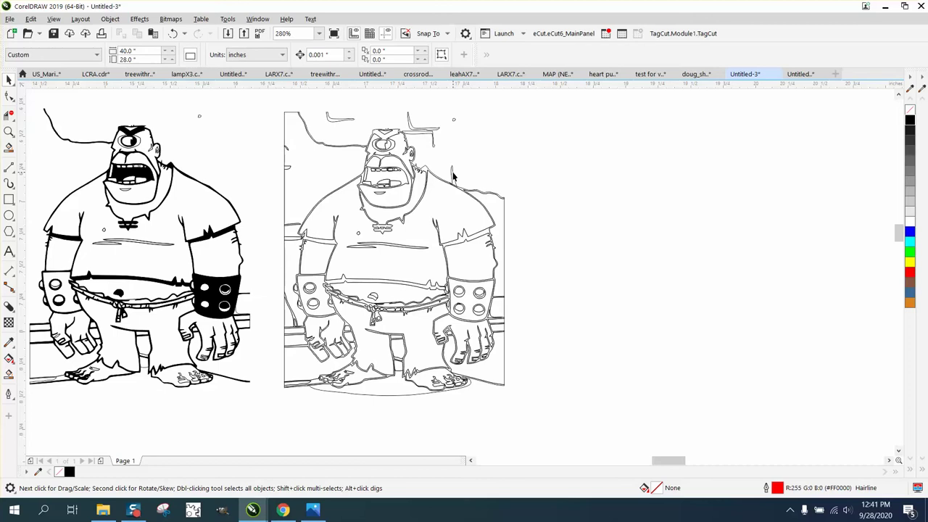
left_click(453, 176)
key("Delete")
left_click_drag(439, 140, 438, 140)
key("Delete")
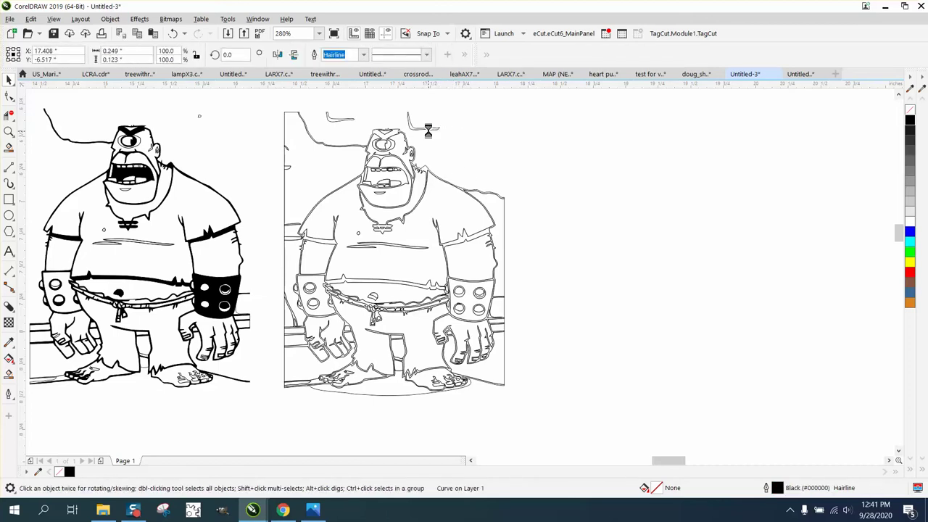
left_click(428, 133)
key("Delete")
left_click(352, 123)
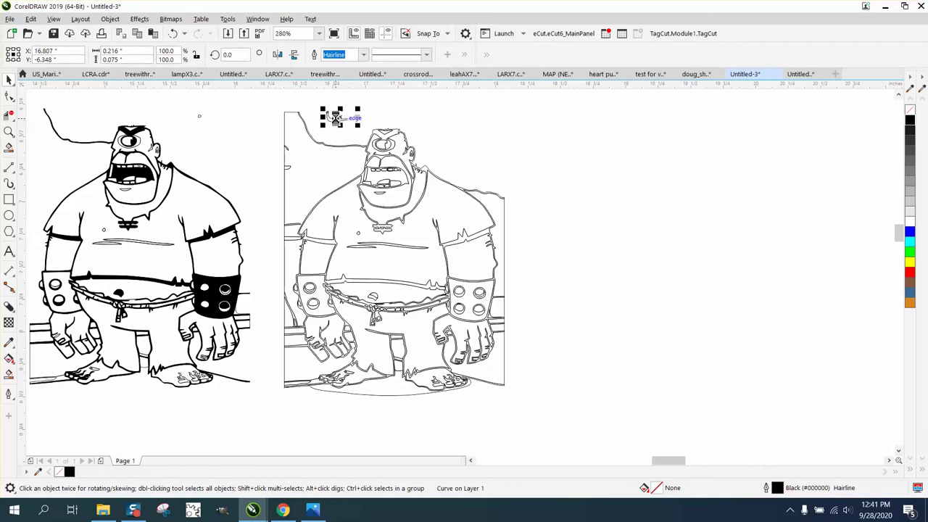
key("Delete")
Step: Undo the mistaken removal of the large outline curve
left_click(339, 145)
key("Escape")
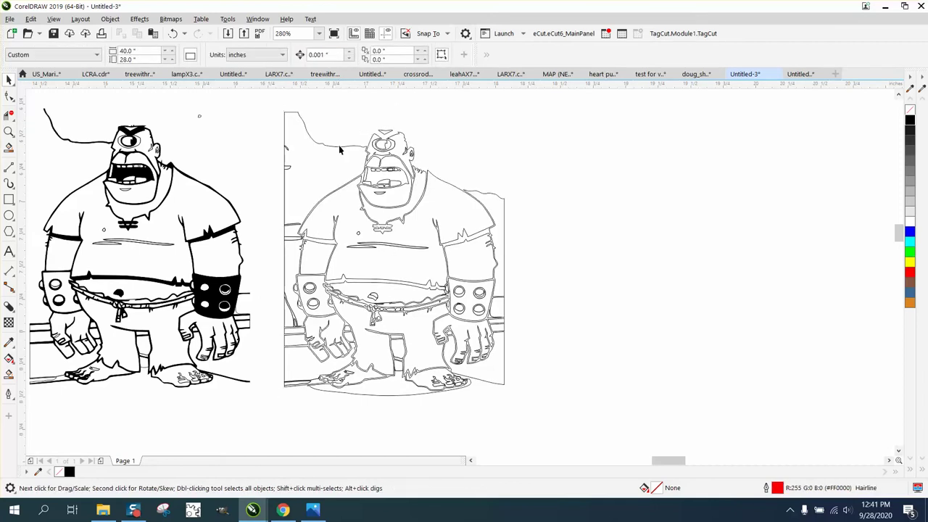
left_click(173, 34)
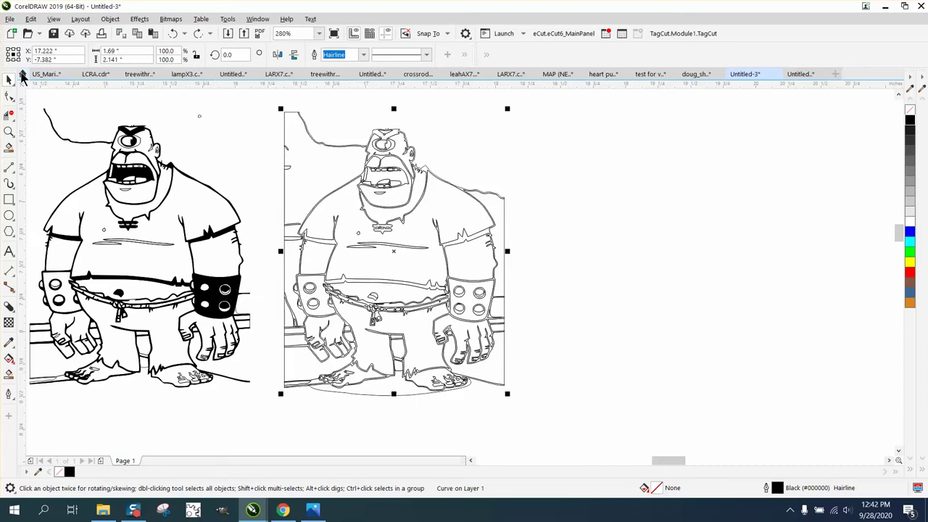
left_click(291, 157)
Step: Delete the stray outline pieces along the figure's left edge
left_click_drag(303, 181, 302, 180)
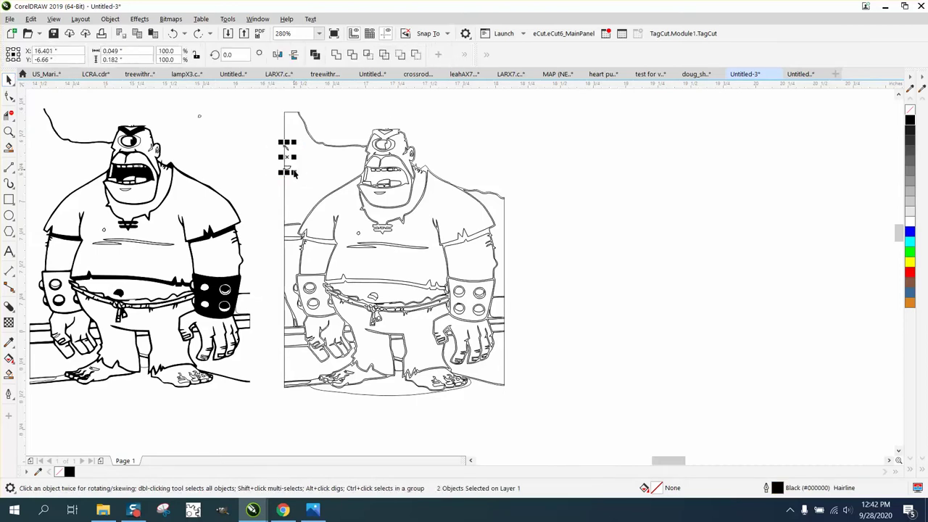
key("Delete")
left_click(284, 178)
key("Delete")
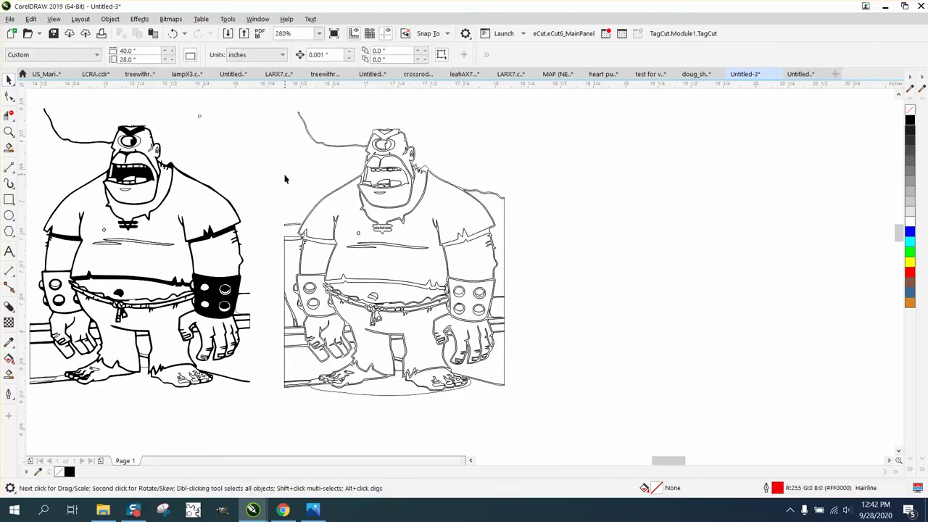
left_click(283, 269)
key("Delete")
left_click(288, 239)
key("Delete")
left_click(288, 225)
key("Delete")
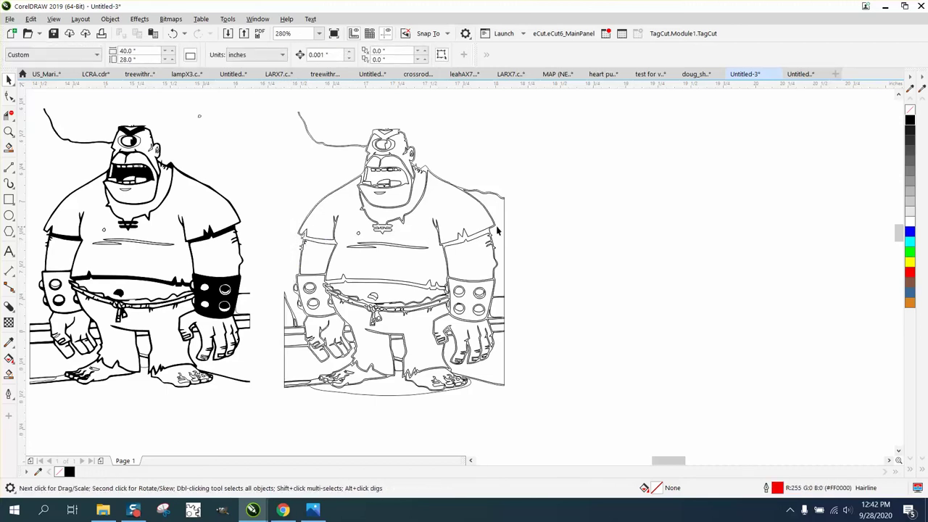
Step: Delete the right-edge segment, a small stray piece and the wiggly outline
left_click(506, 226)
key("Delete")
left_click(505, 312)
key("Delete")
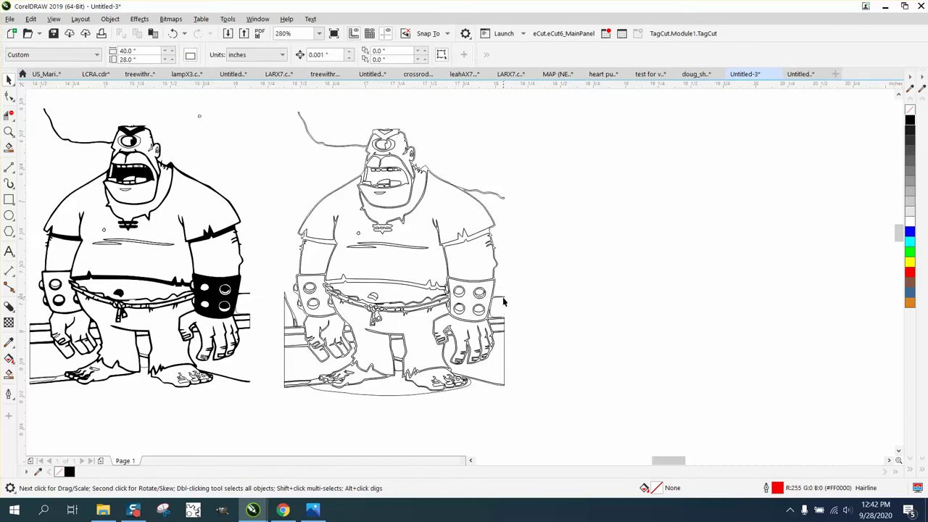
left_click(502, 301)
key("Delete")
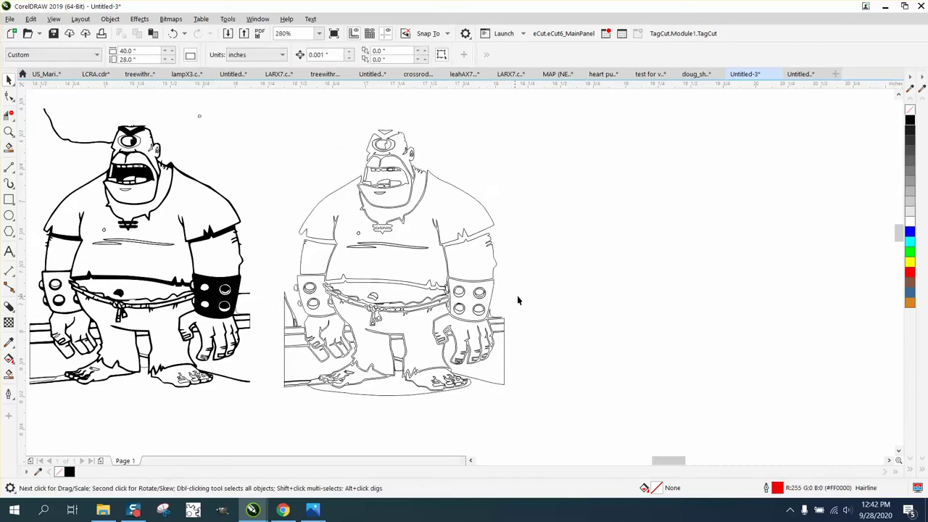
Step: Restore the deleted wiggly outline with Undo and Redo
left_click(173, 34)
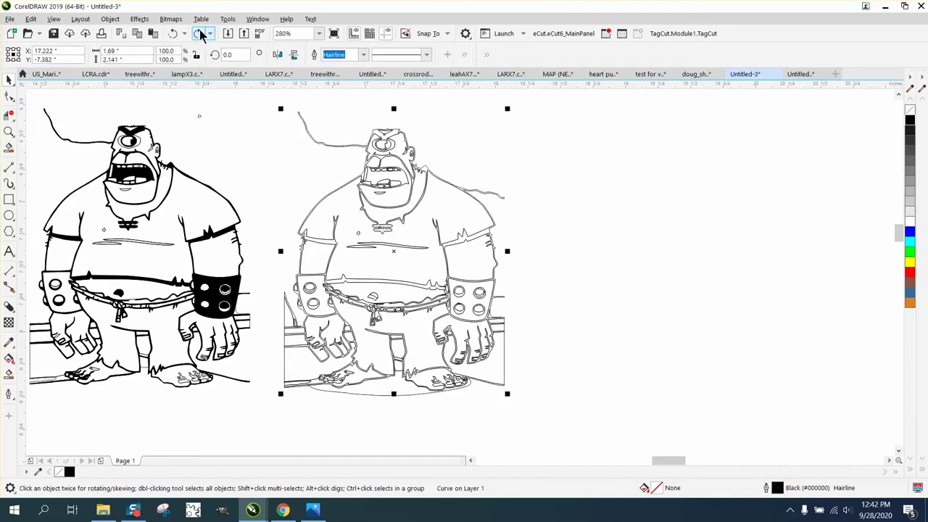
left_click(198, 34)
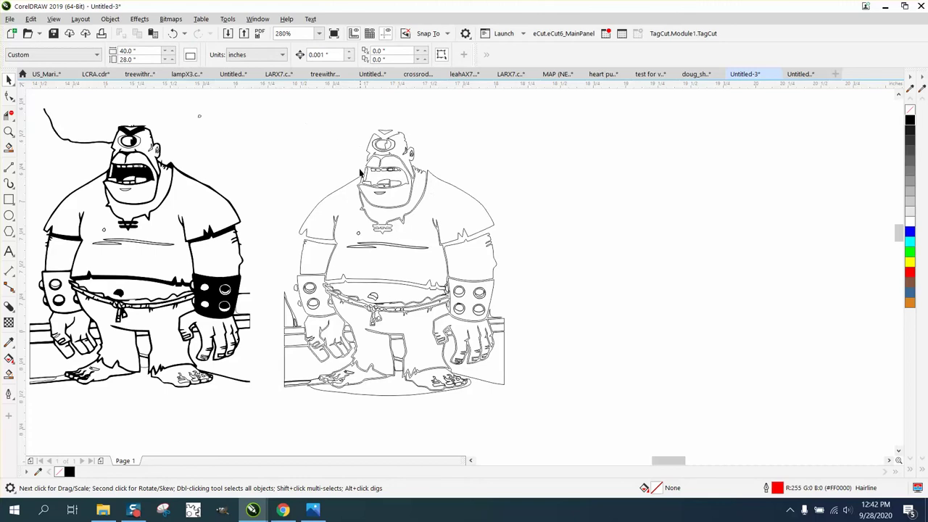
left_click(173, 34)
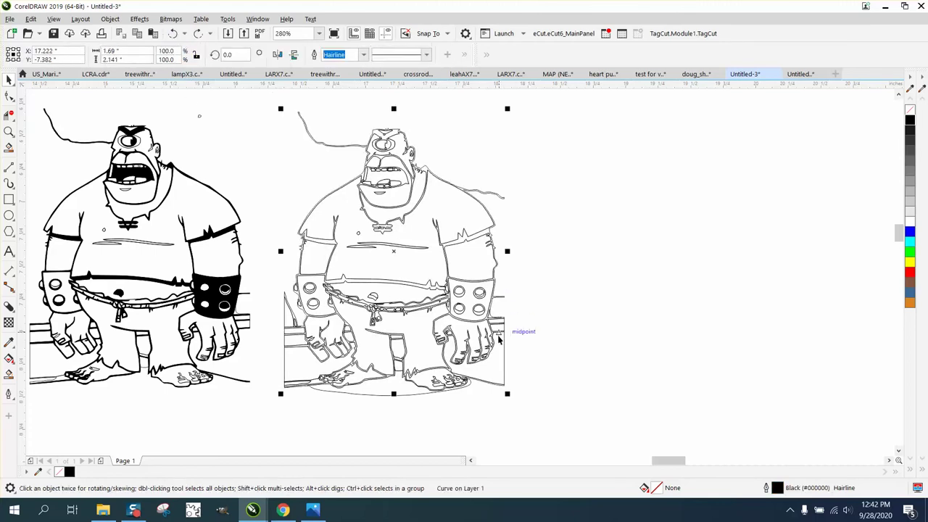
left_click(516, 353)
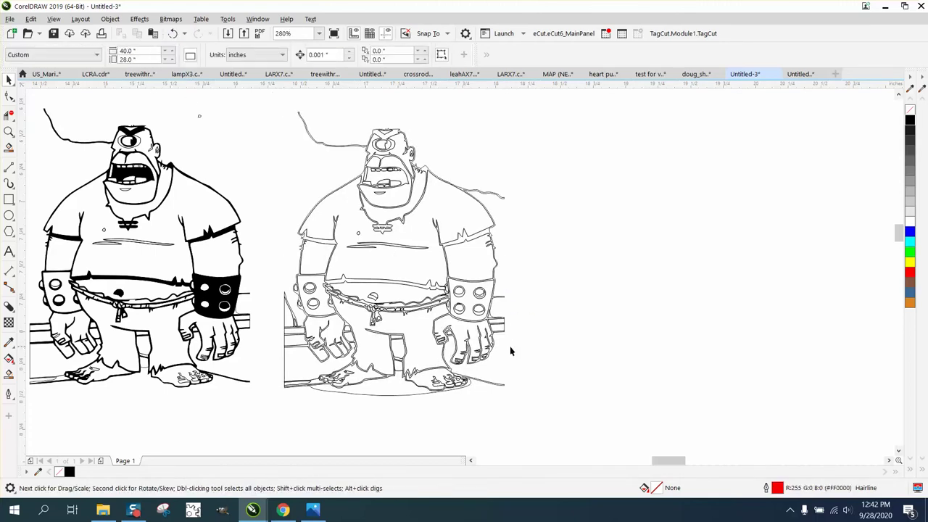
Step: Inspect the stray curves at the figure's lower left without deleting them
left_click(287, 364)
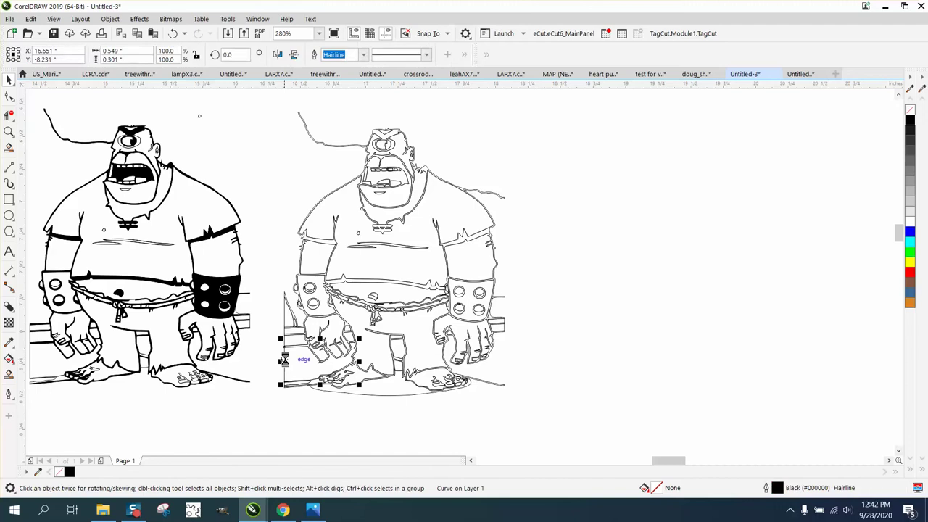
left_click(281, 327)
left_click(285, 317)
left_click(288, 312)
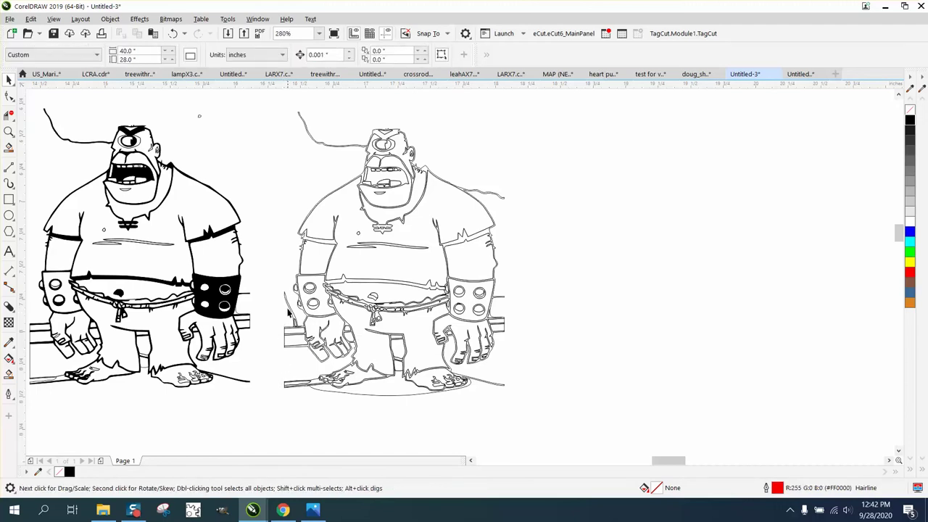
left_click(288, 309)
left_click(284, 315)
left_click(295, 326)
left_click(317, 339)
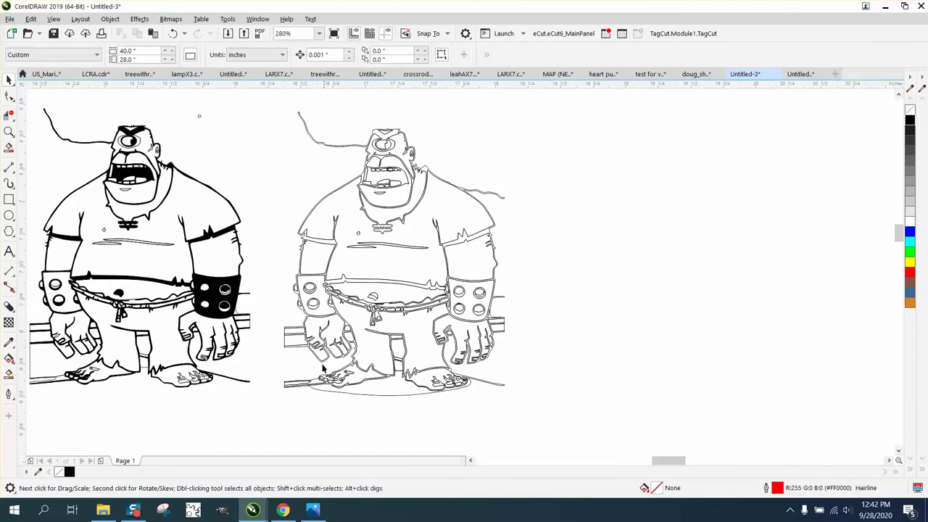
Step: Delete the shadow curve under the feet and check the remaining lower-left curves
left_click(378, 398)
key("Delete")
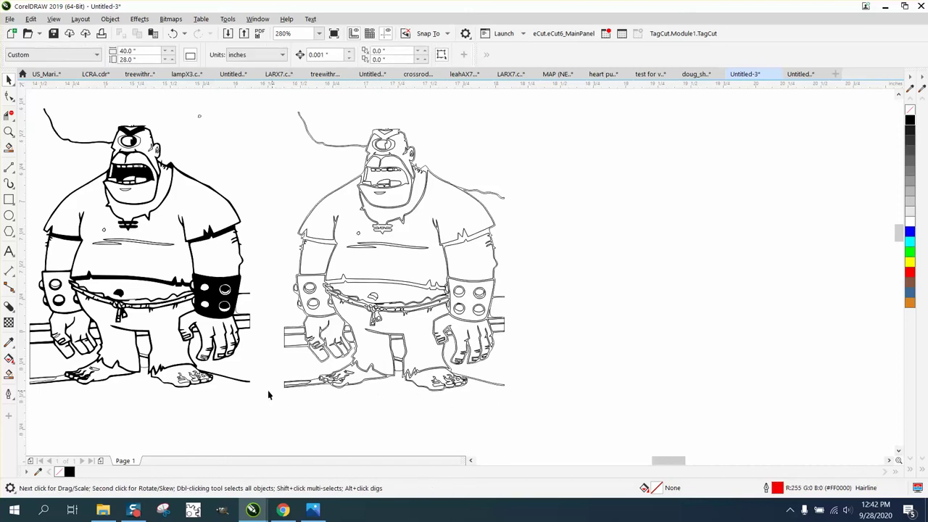
left_click(291, 383)
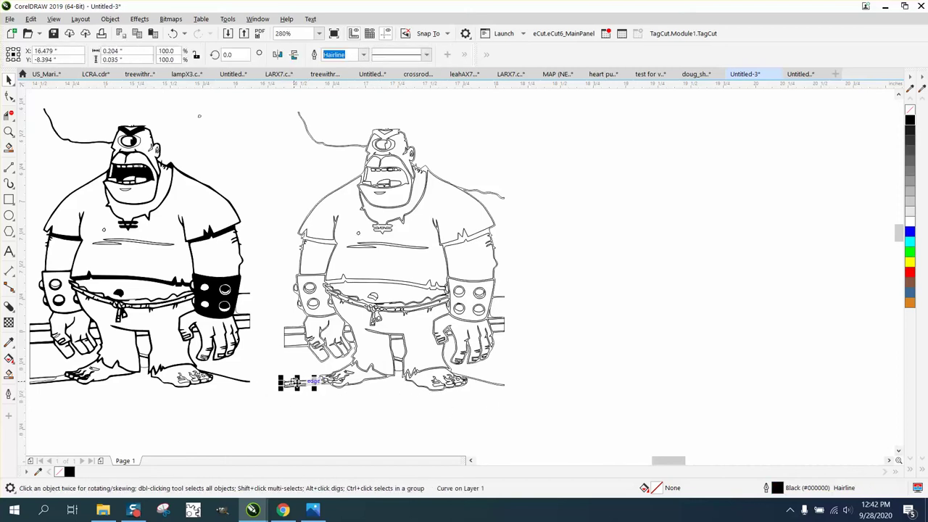
left_click(319, 387)
left_click(320, 388)
left_click(305, 391)
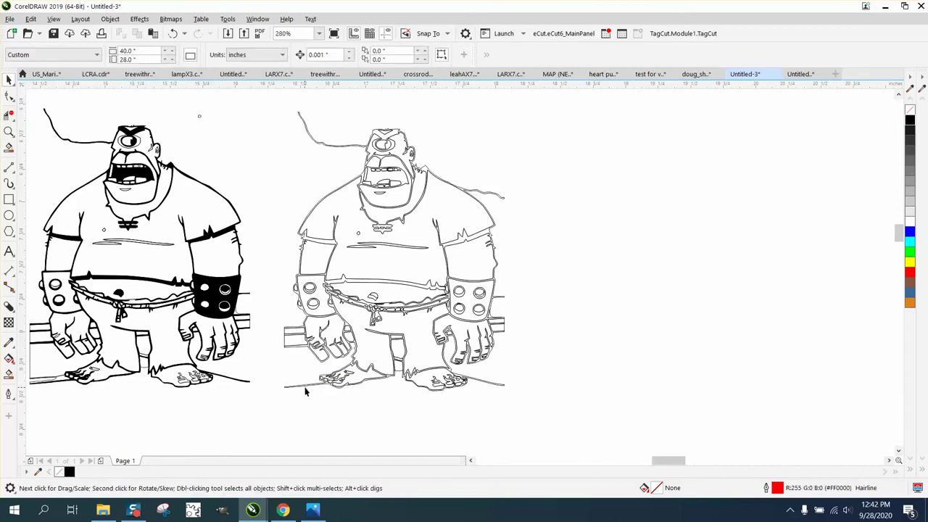
Step: Delete the long outer curve around the figure, then undo to keep it
left_click(317, 389)
key("Delete")
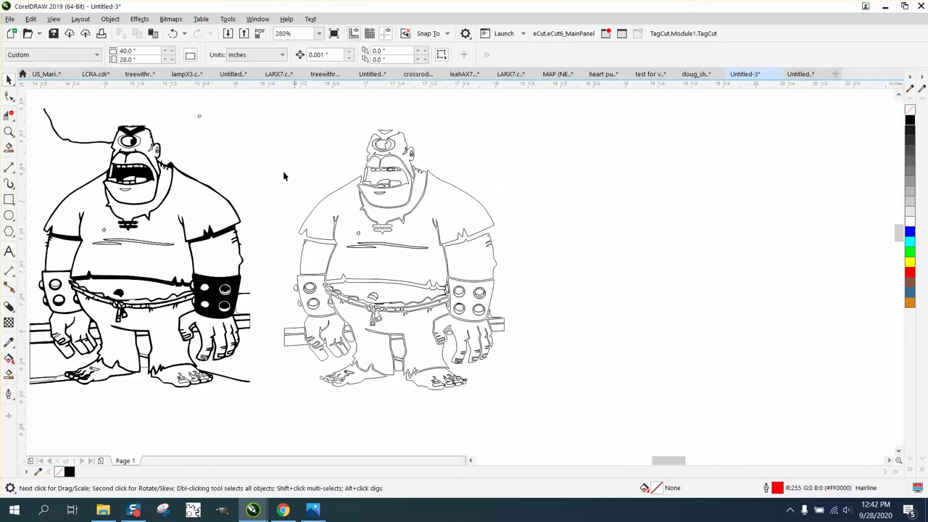
left_click(174, 34)
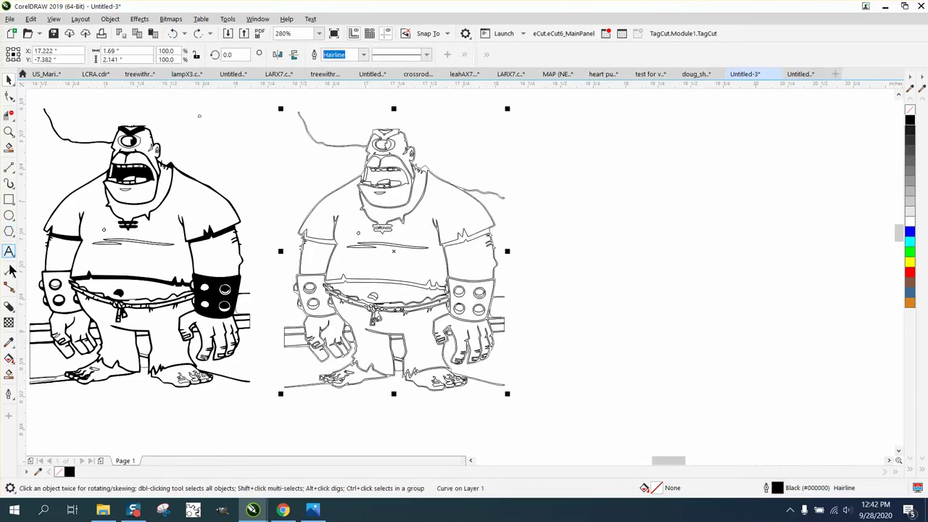
Step: Smart Fill the traced figure's enclosed regions black
left_click(9, 374)
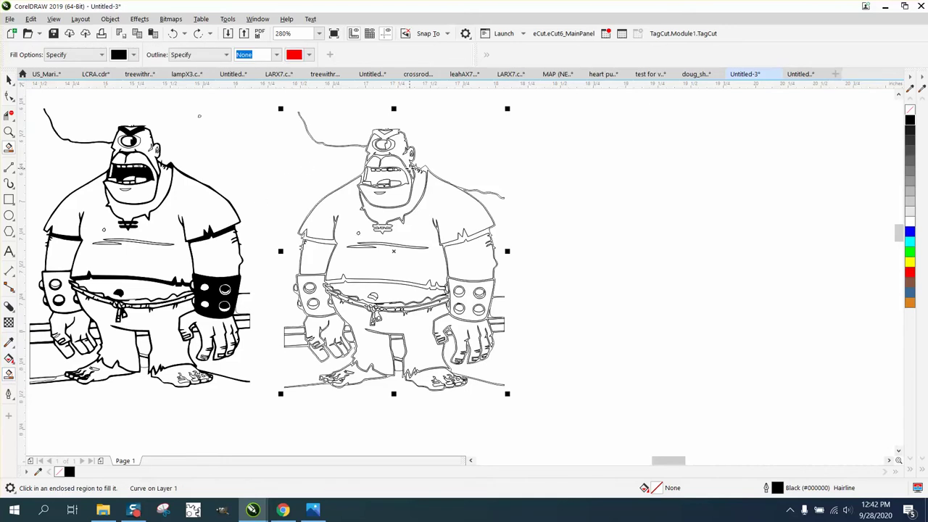
left_click(424, 169)
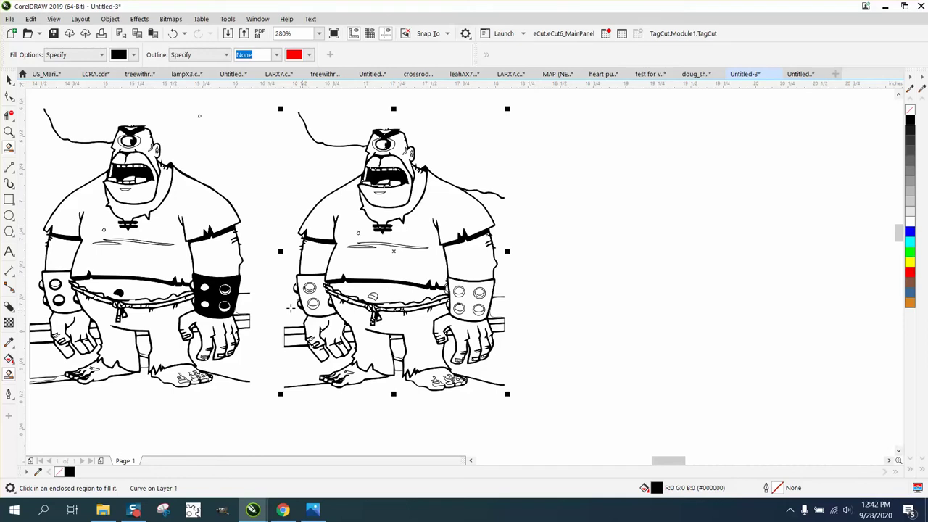
left_click(9, 131)
left_click_drag(324, 246, 601, 338)
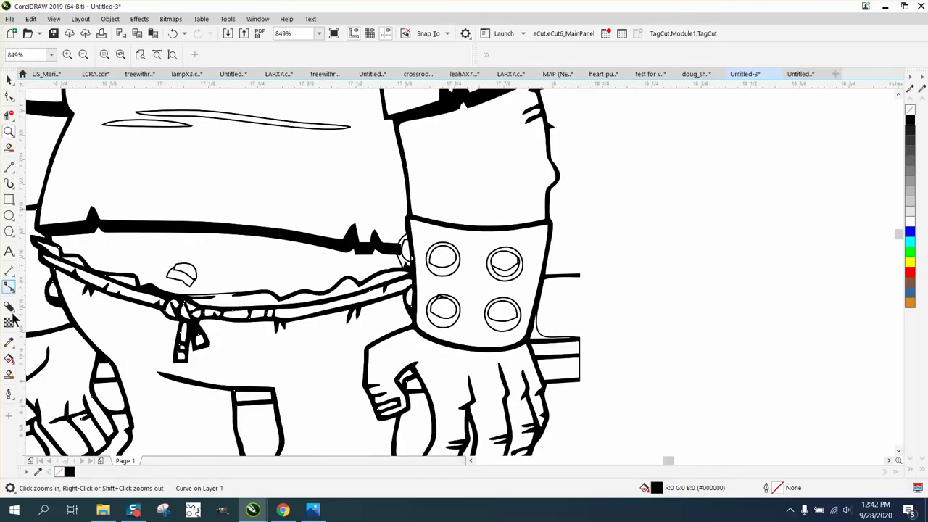
Step: Smart Fill the four right-wristband studs and the whole left wristband black
left_click(9, 370)
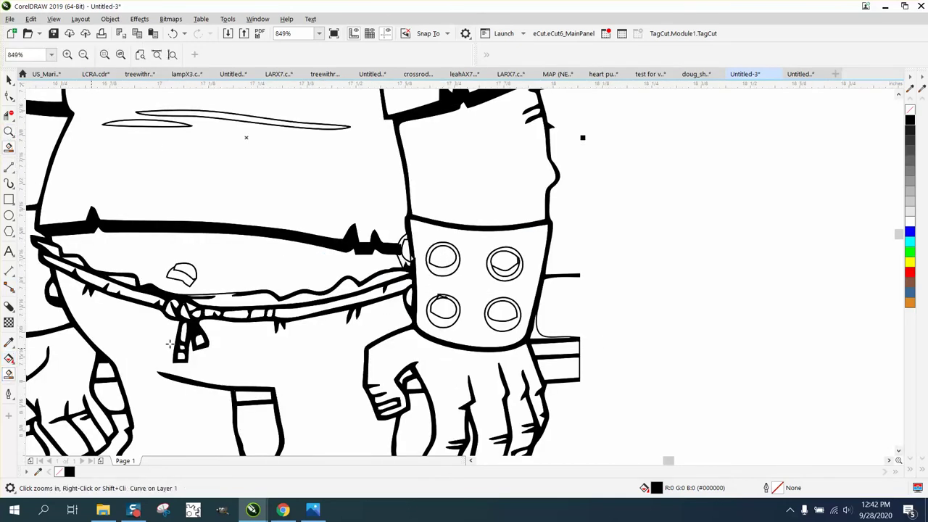
left_click(449, 271)
left_click(447, 324)
left_click(496, 321)
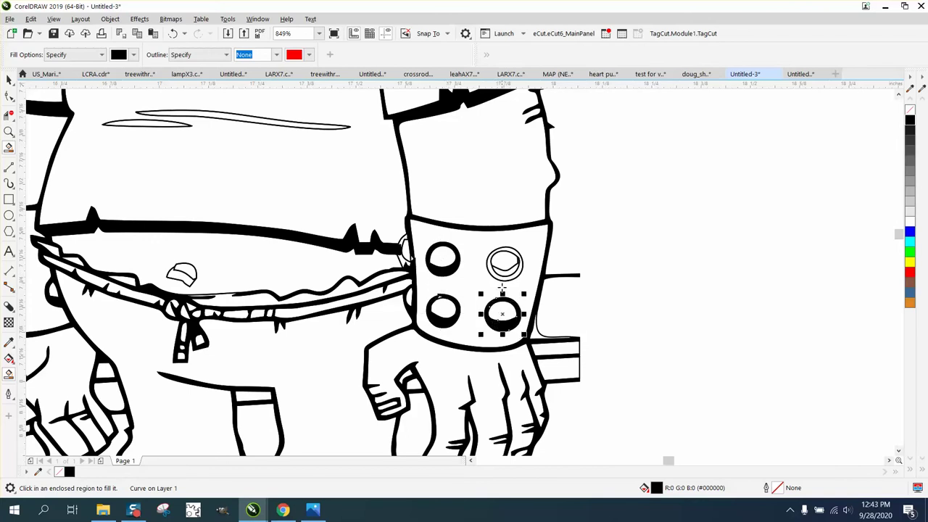
left_click(504, 275)
scroll(519, 306, "down", 4)
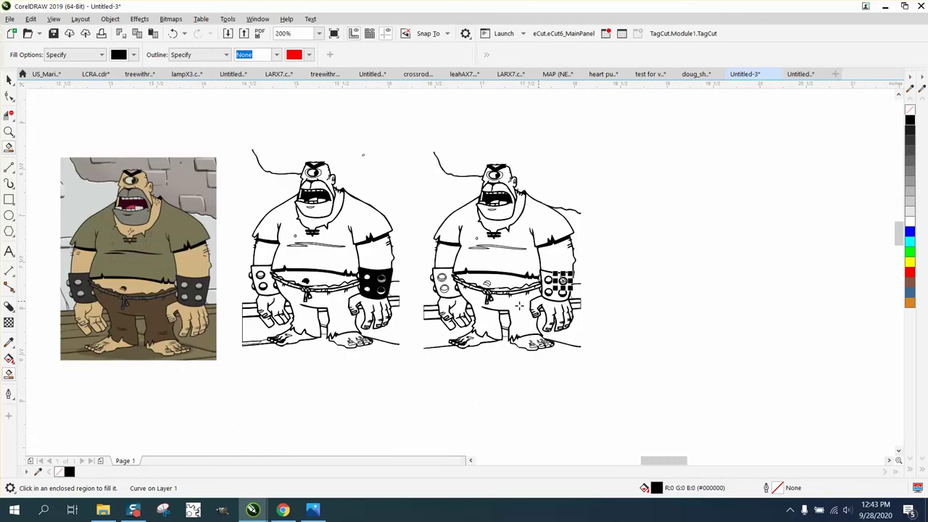
left_click(450, 285)
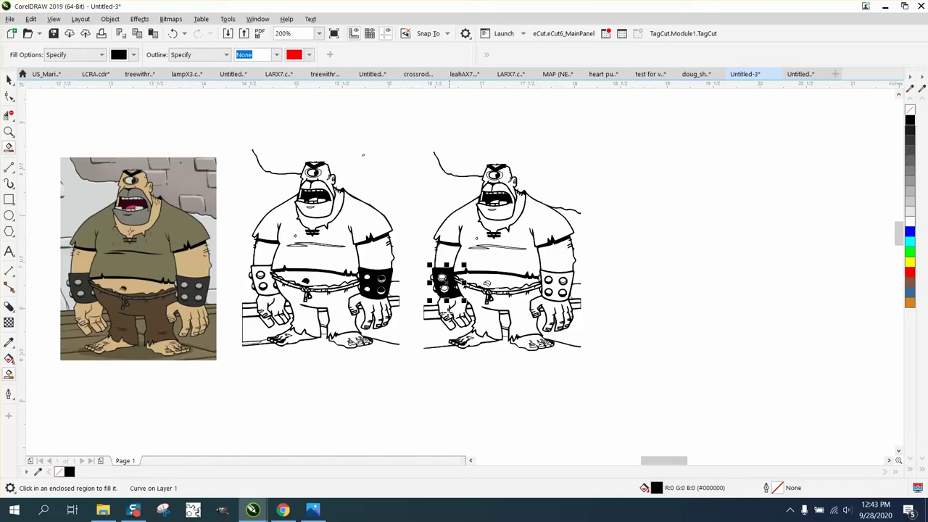
left_click(8, 131)
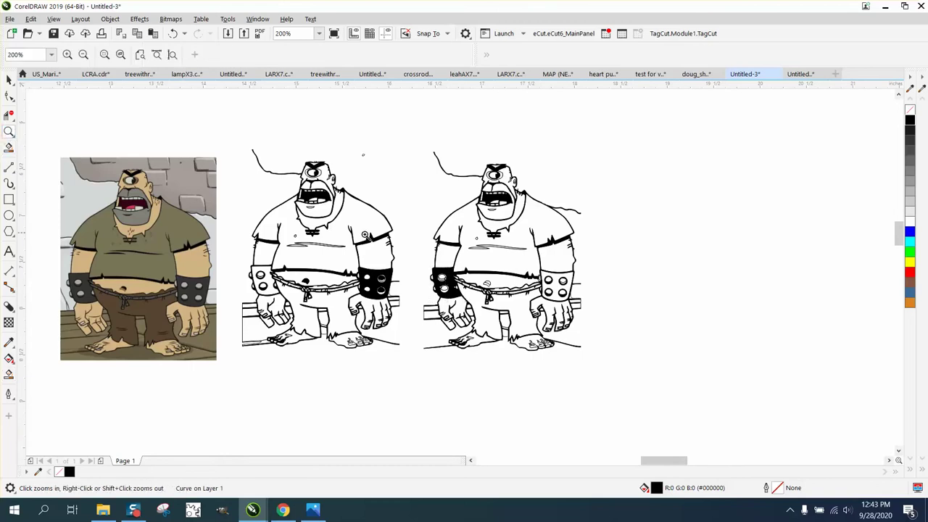
left_click_drag(424, 269, 500, 327)
Step: Zoom in on the shoulder strand and give its curve no fill and a black hairline outline
right_click(328, 248)
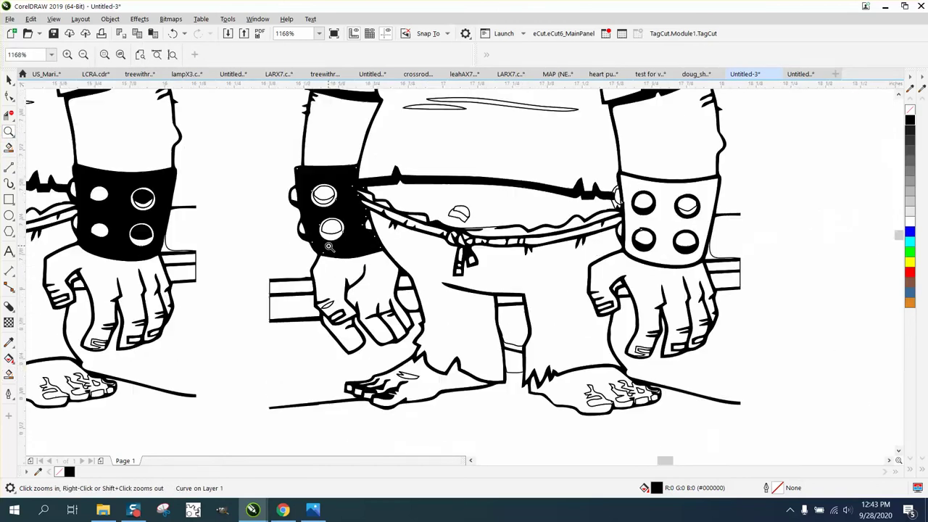
key("F10")
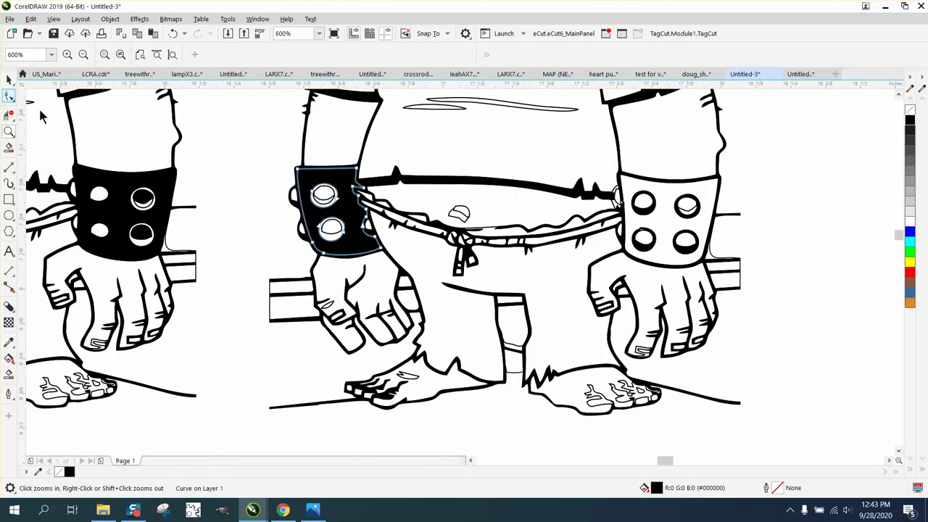
left_click(297, 285)
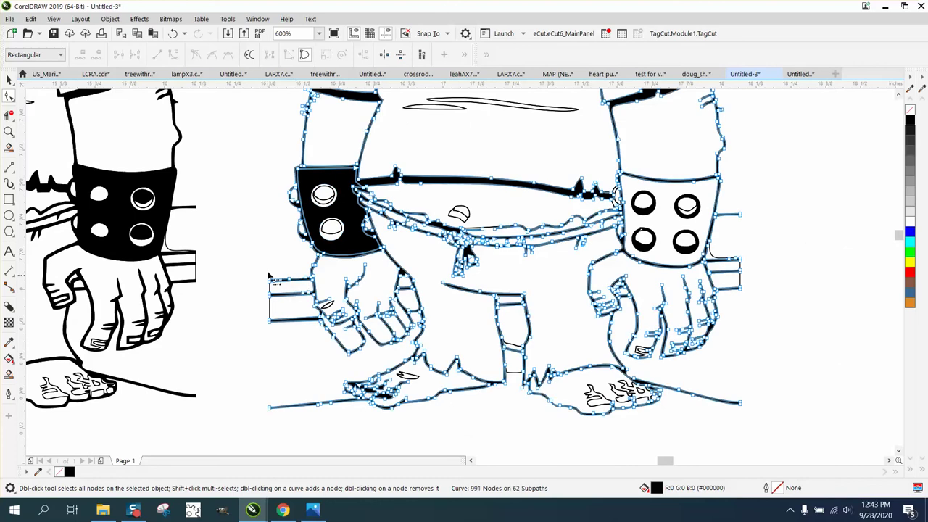
scroll(279, 261, "down", 4)
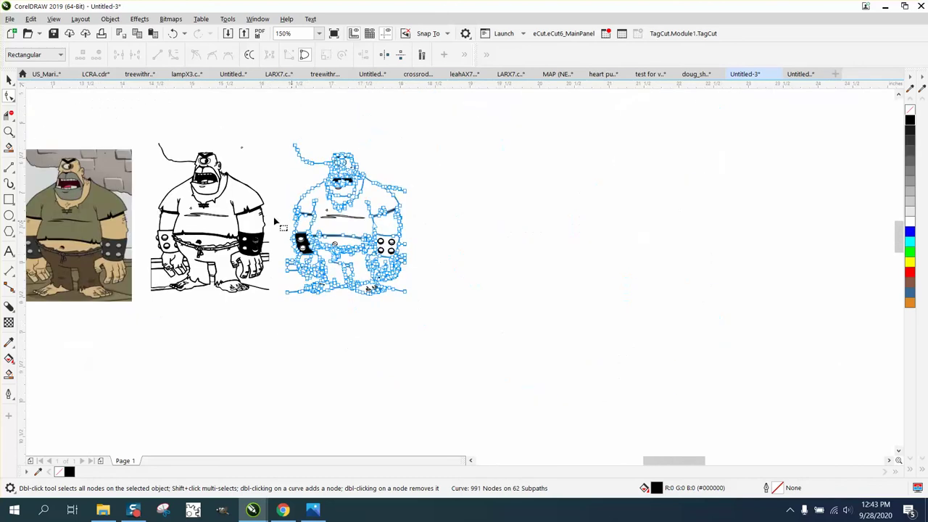
left_click(9, 132)
left_click_drag(347, 166, 473, 245)
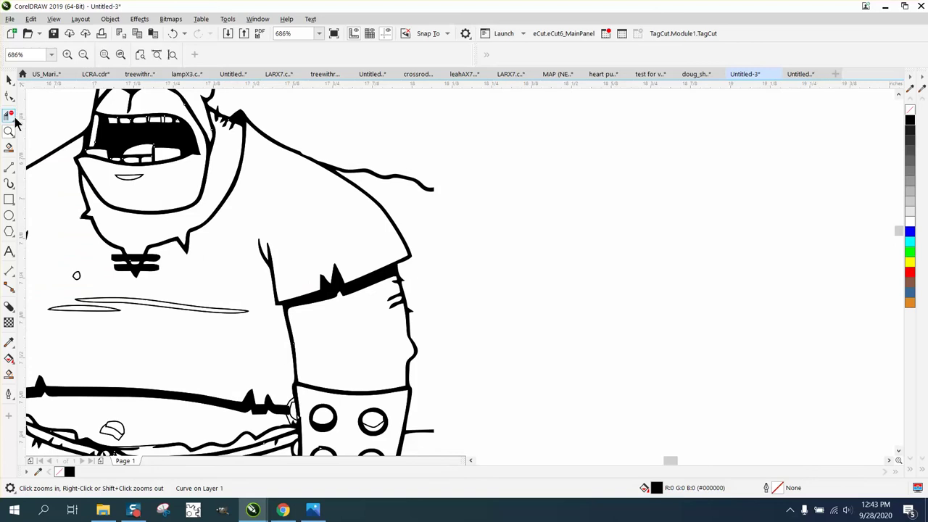
left_click_drag(250, 116, 514, 266)
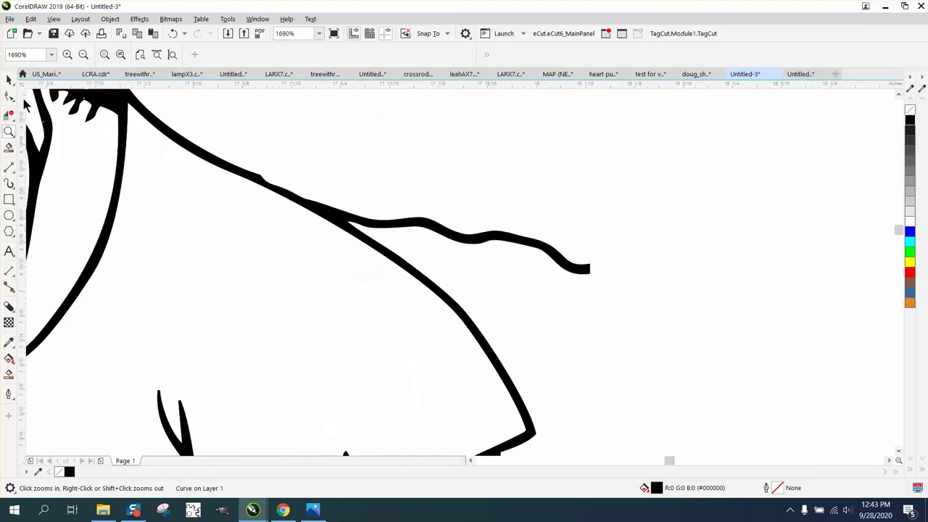
left_click(9, 79)
left_click(479, 241)
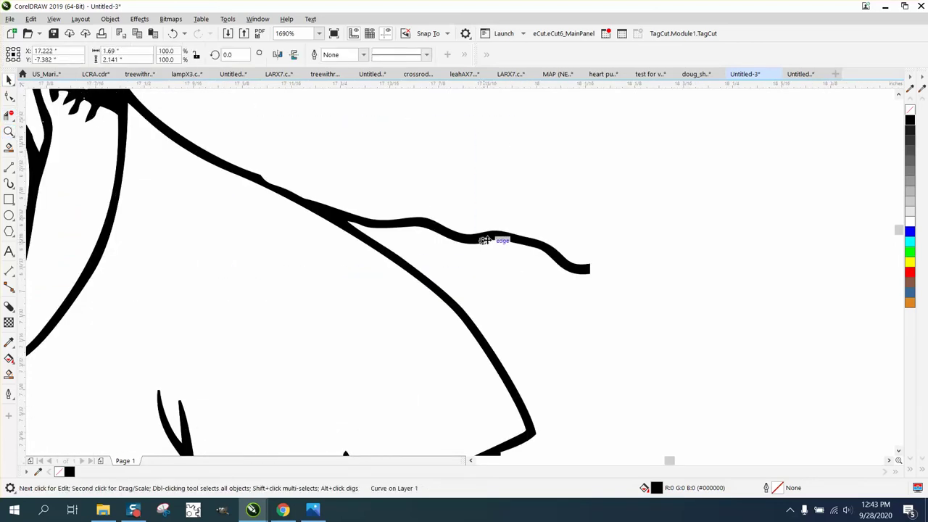
left_click(910, 110)
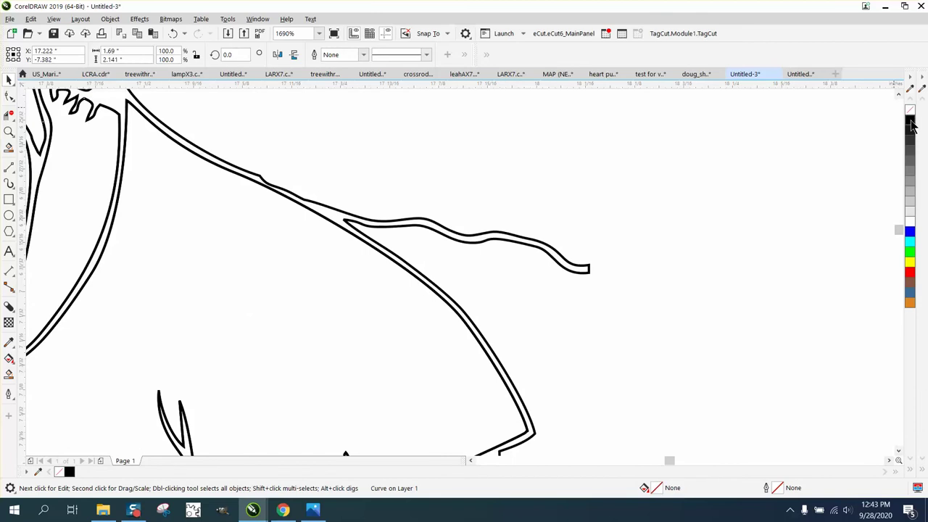
right_click(910, 121)
Step: Delete the wavy strand's nodes with the Shape tool, leaving the curve at 982 nodes
left_click(9, 97)
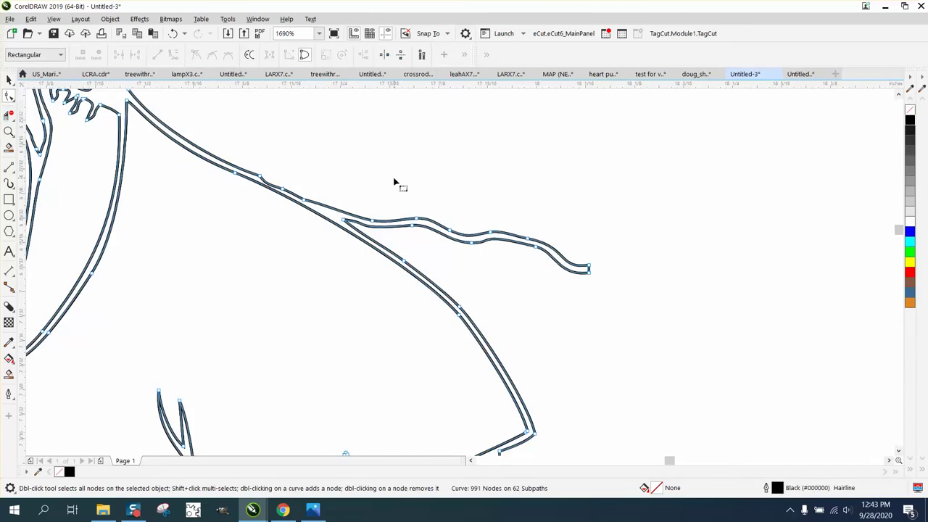
left_click_drag(393, 179, 500, 244)
key("Delete")
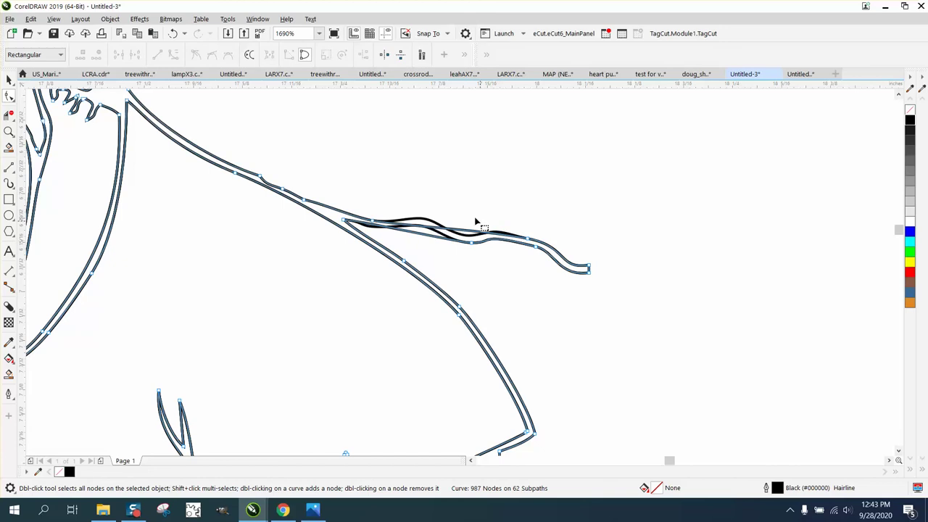
mouse_move(458, 211)
left_mouse_down()
mouse_move(617, 308)
mouse_move(609, 297)
left_mouse_up()
key("Delete")
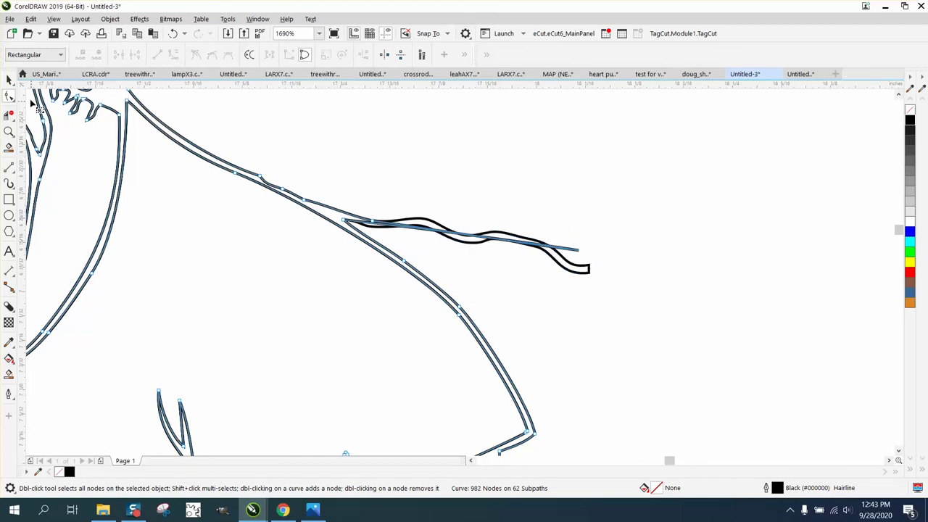
left_click(8, 80)
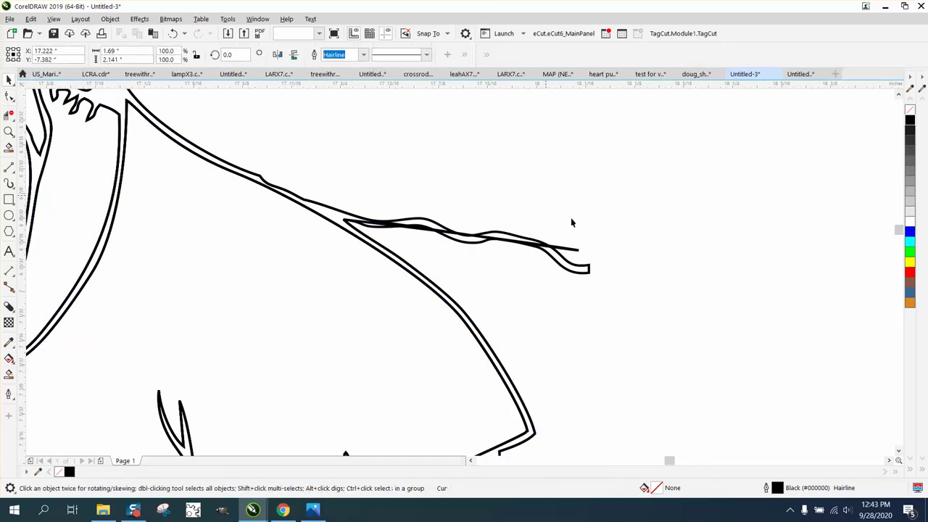
key("F5")
key("space")
left_click(574, 253)
scroll(537, 249, "down", 2)
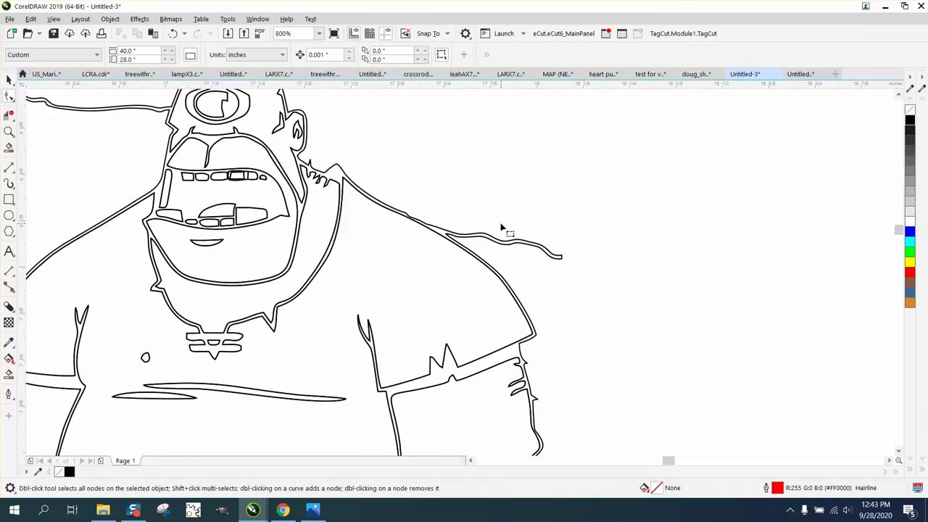
Step: Delete the wavy stray line's nodes and the leftover spike node at the shoulder
left_click(9, 131)
left_click_drag(379, 182, 617, 319)
left_click(9, 96)
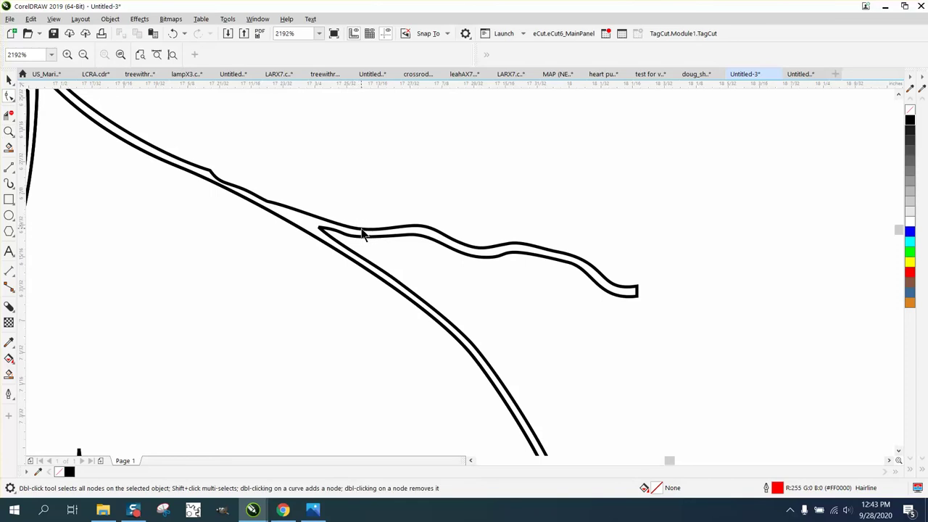
left_click(365, 235)
left_click_drag(383, 211, 497, 269)
key("Delete")
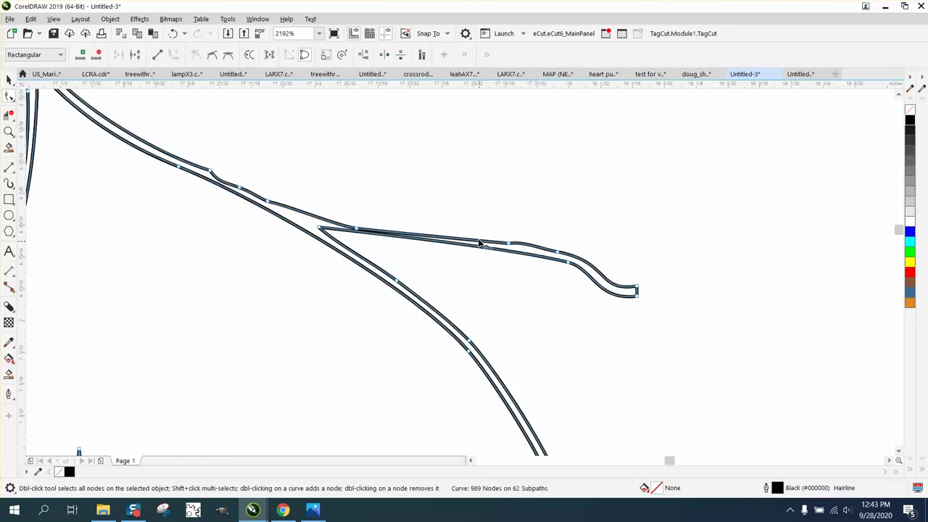
left_click_drag(472, 218, 660, 315)
key("Delete")
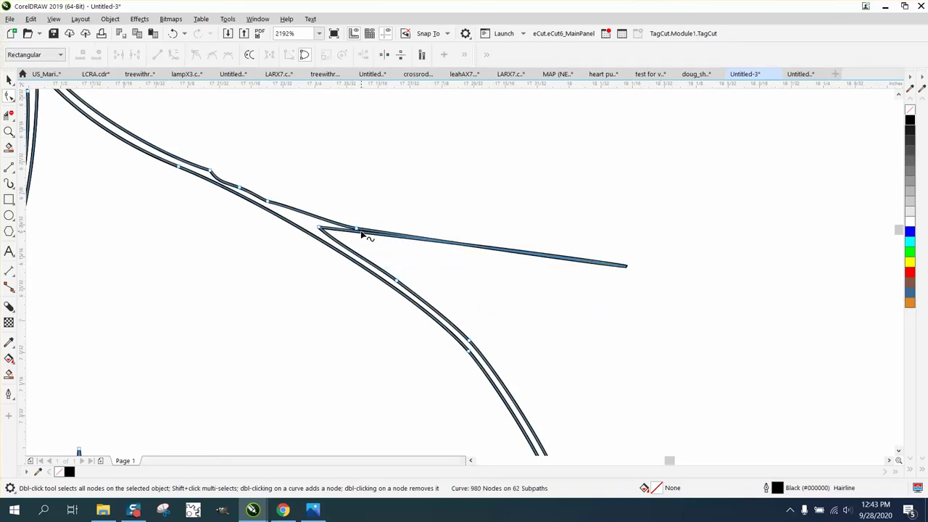
left_click(365, 234)
key("Delete")
Step: Convert the spike's base segment To Line and remove two extra nodes, leaving 977 nodes
left_click_drag(261, 191, 326, 257)
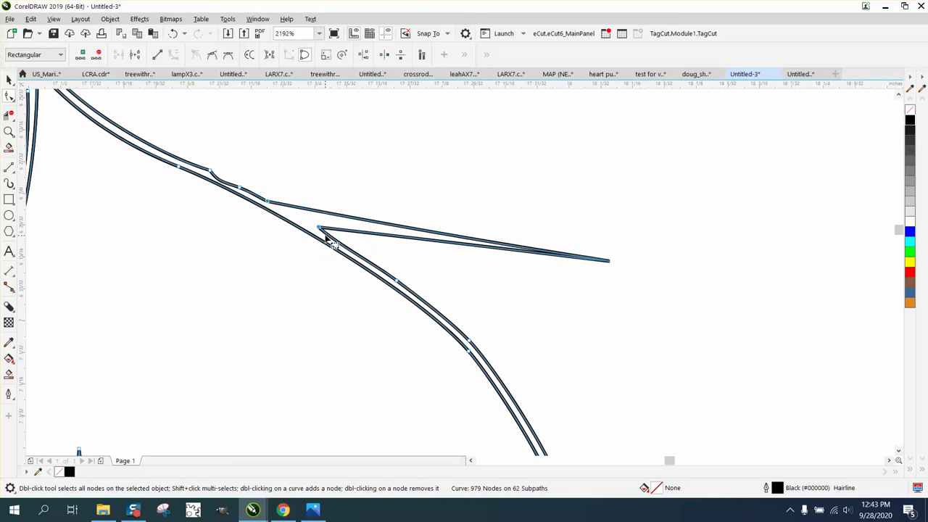
right_click(323, 232)
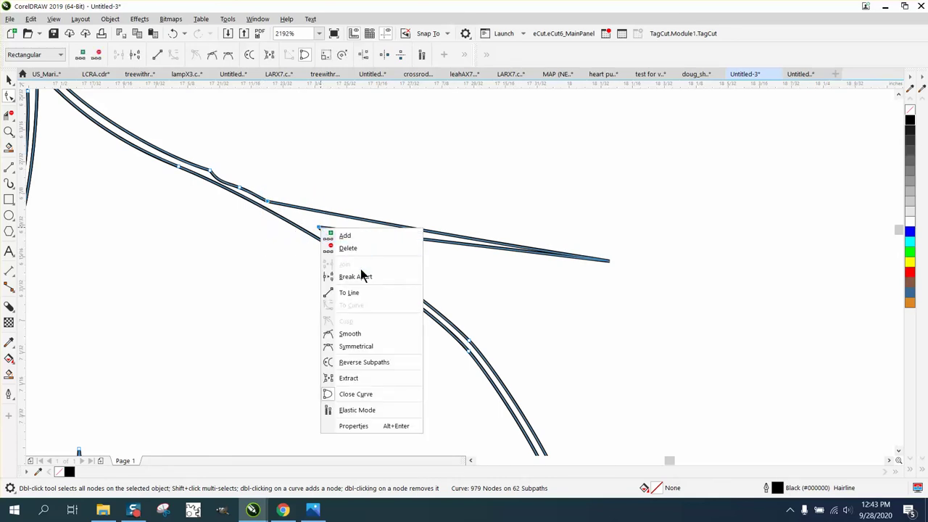
left_click(351, 293)
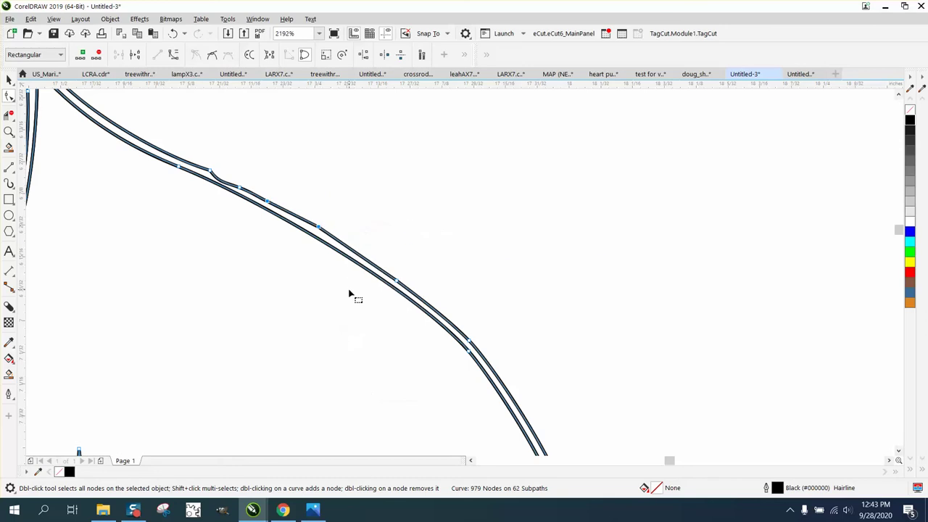
double_click(244, 193)
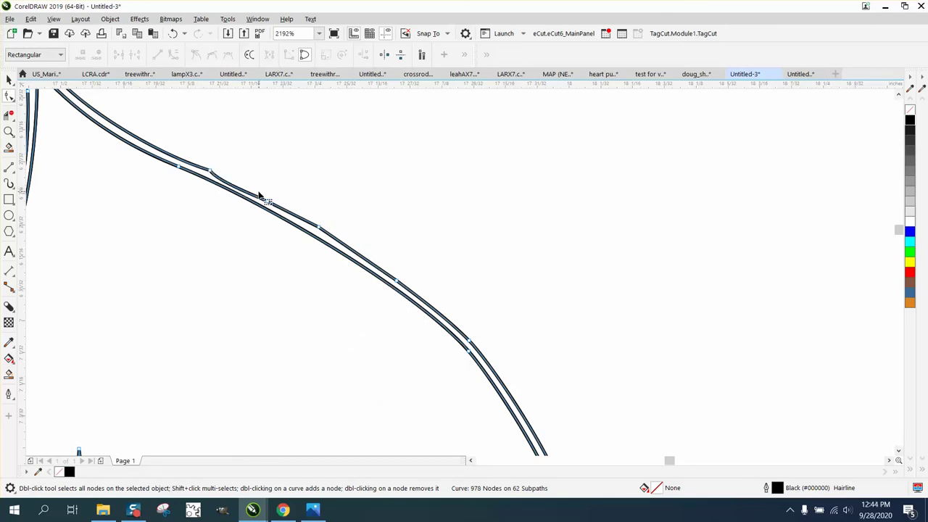
double_click(212, 174)
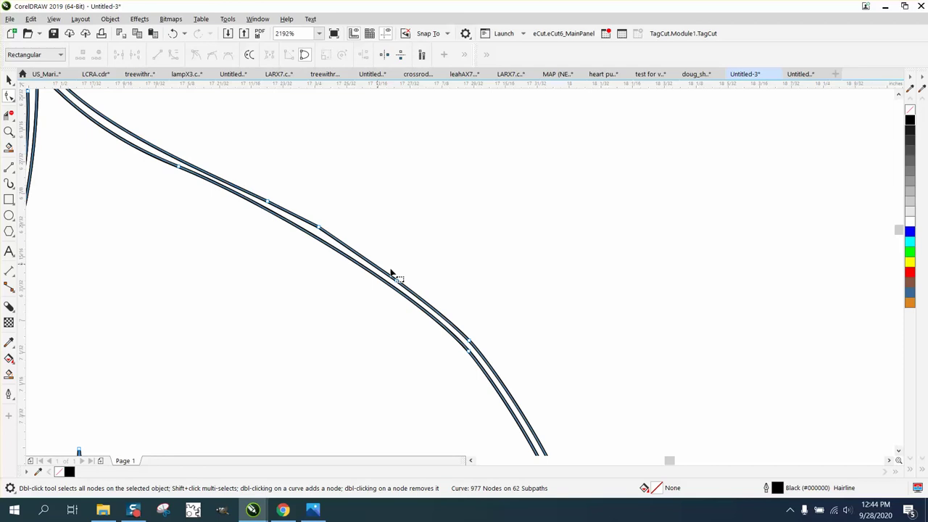
scroll(431, 274, "down", 3)
scroll(337, 219, "down", 2)
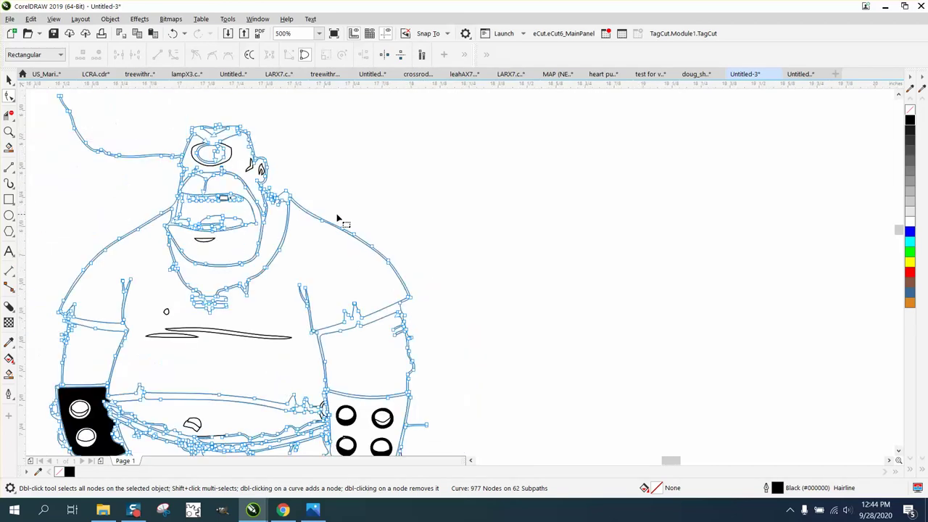
Step: Zoom in on the head and delete the wavy nodes of the stray line
left_click(10, 131)
left_click_drag(227, 208, 253, 216)
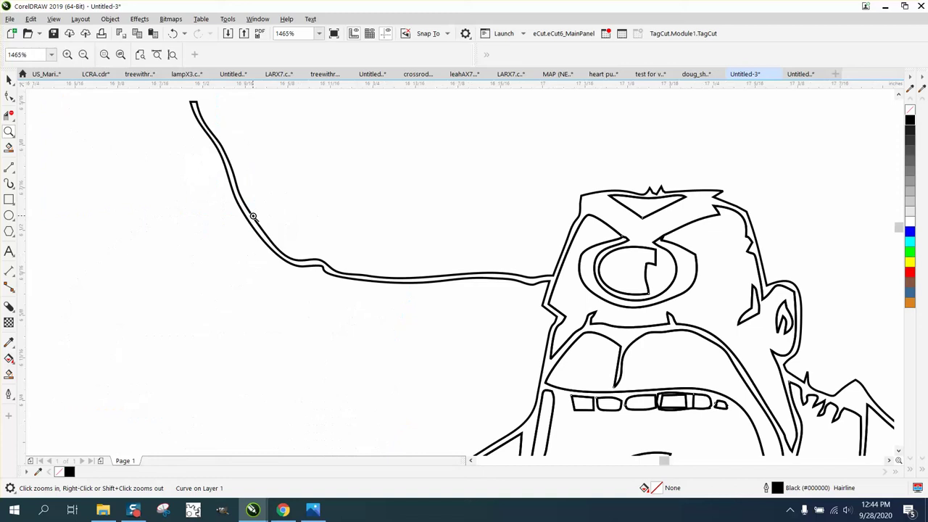
left_click(9, 96)
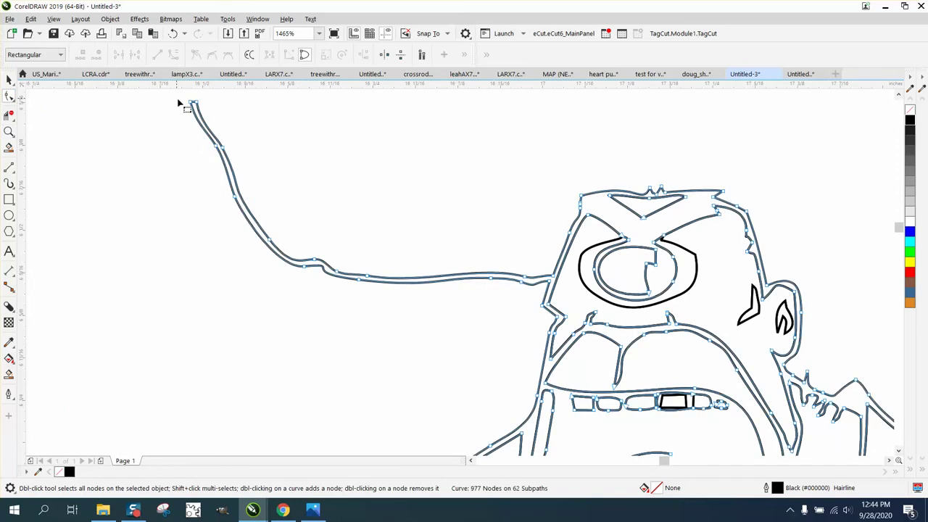
mouse_move(178, 102)
left_mouse_down()
mouse_move(265, 206)
mouse_move(449, 303)
mouse_move(529, 321)
left_mouse_up()
key("Delete")
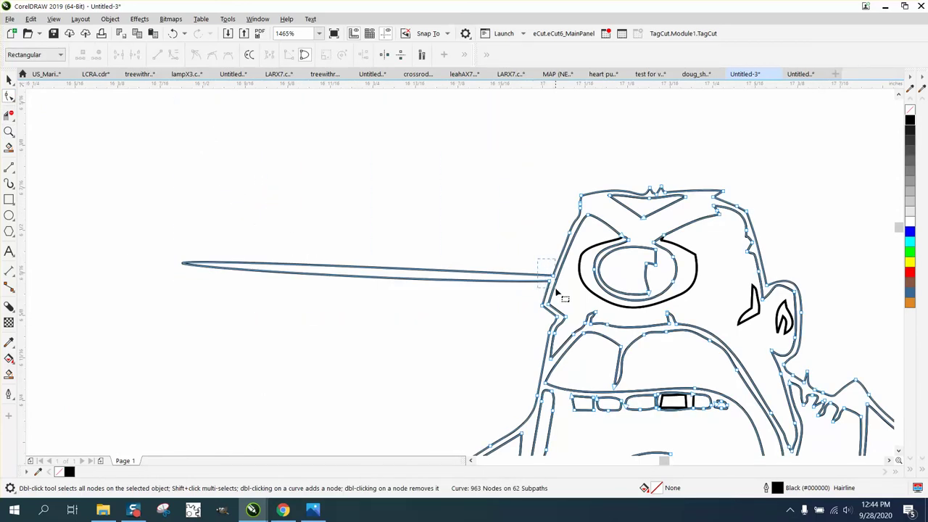
Step: Break the curve apart at the spike's base node and delete the leftover node
left_click_drag(557, 291, 559, 290)
right_click(554, 278)
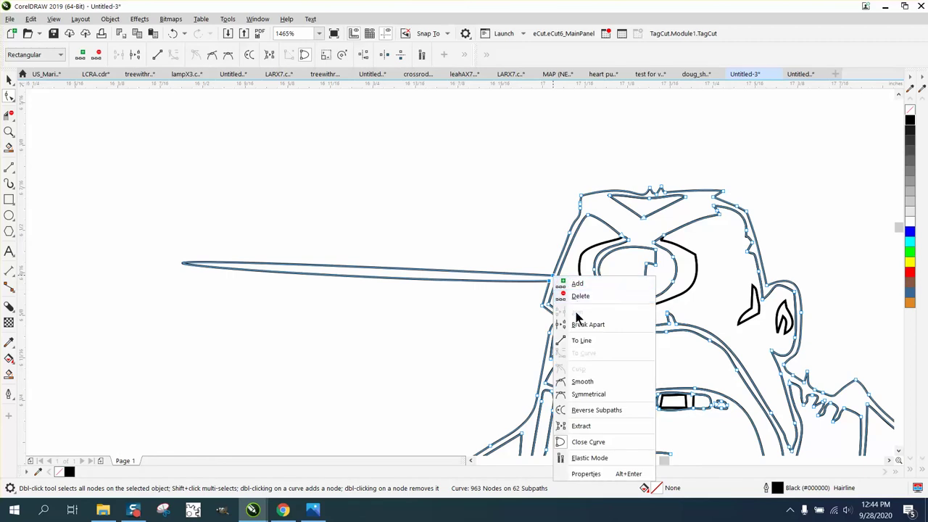
left_click(577, 335)
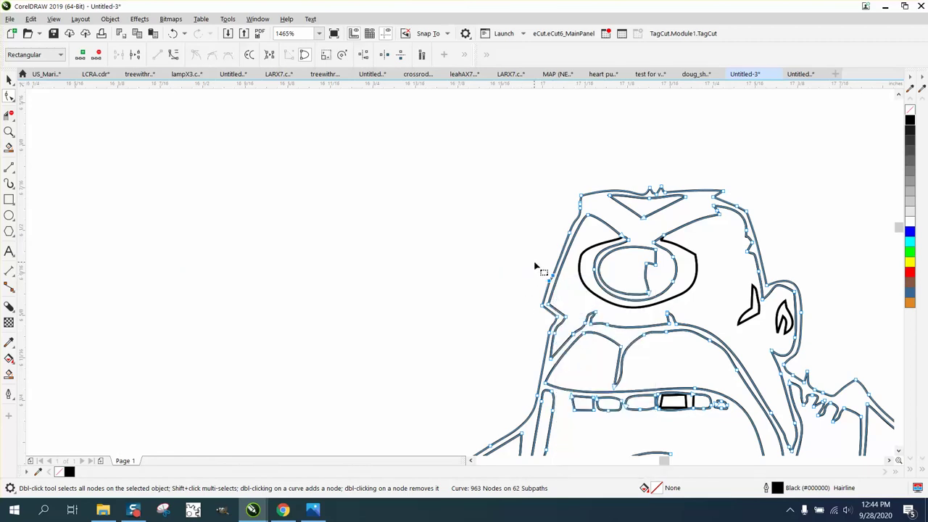
key("Delete")
scroll(288, 207, "down", 3)
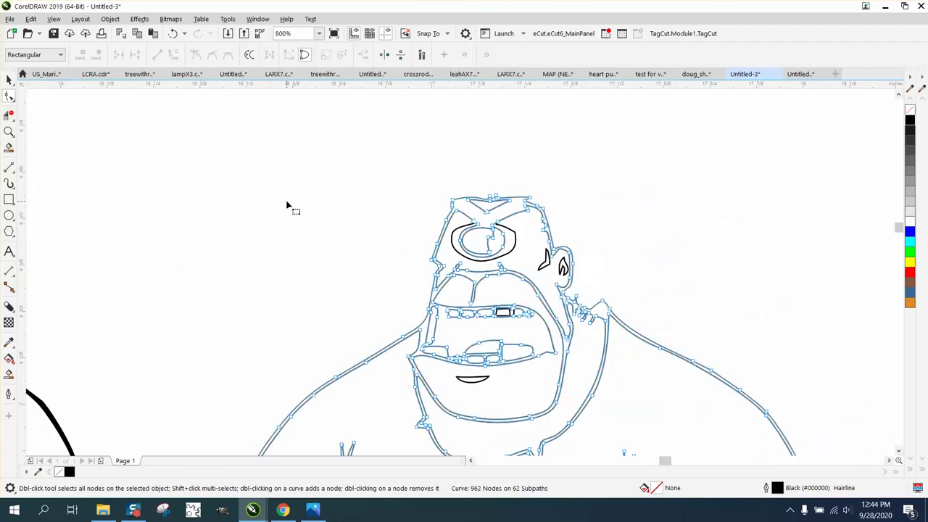
Step: Smart Fill the cleaned cyclops line art solid black, then zoom onto the right figure's hand and bench
left_click(10, 373)
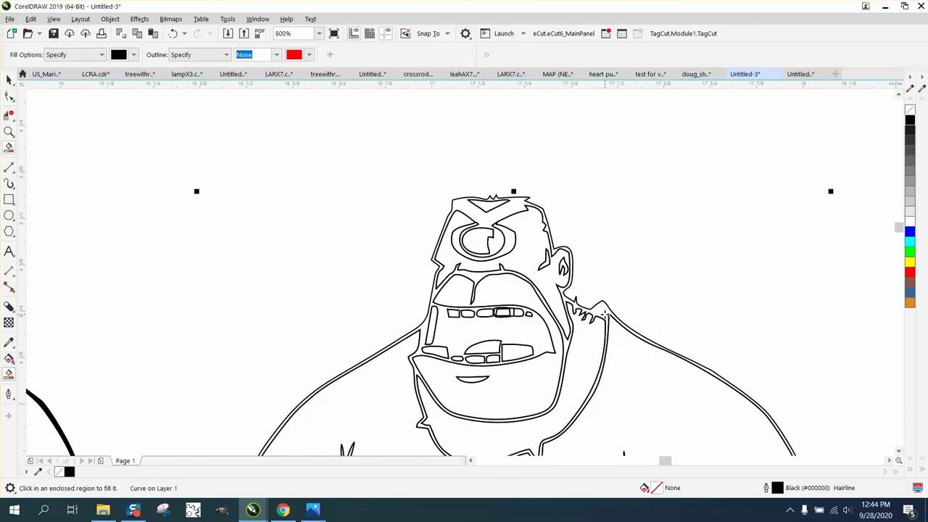
left_click(604, 313)
scroll(556, 222, "down", 6)
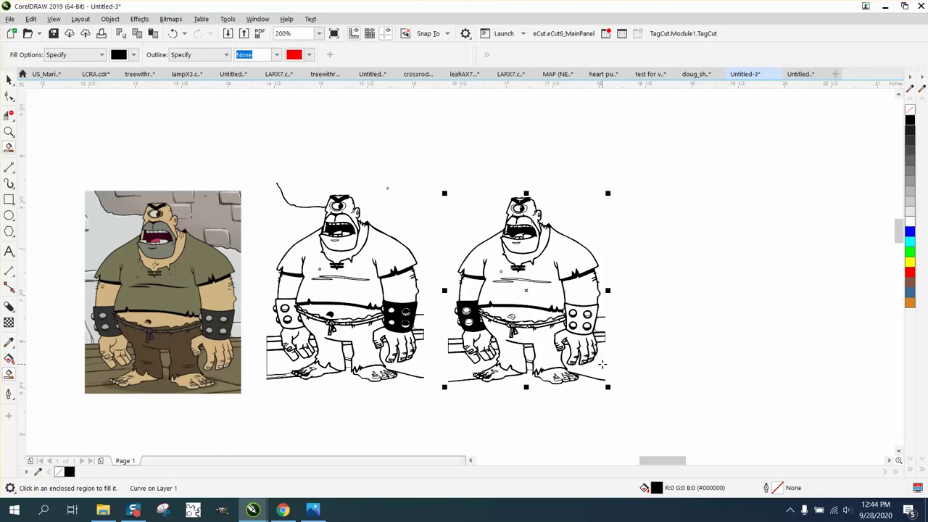
left_click(10, 131)
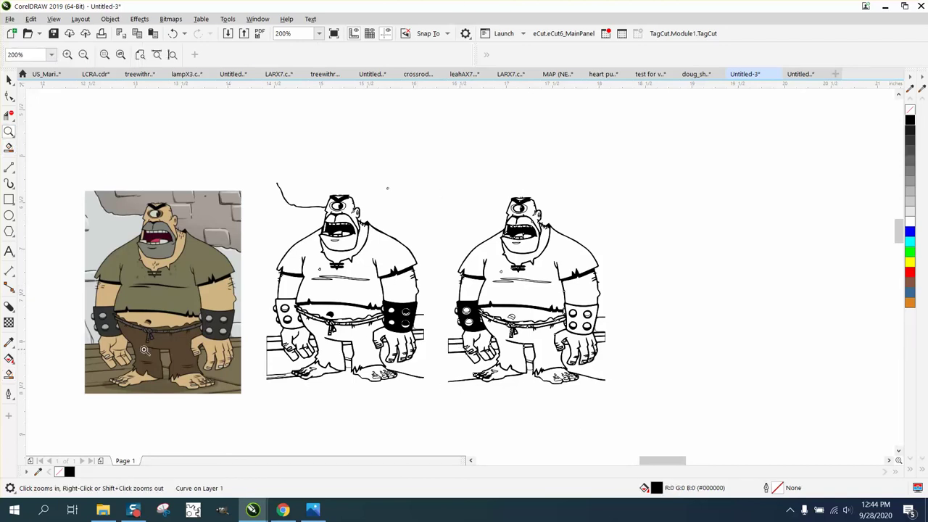
left_click_drag(449, 328, 506, 371)
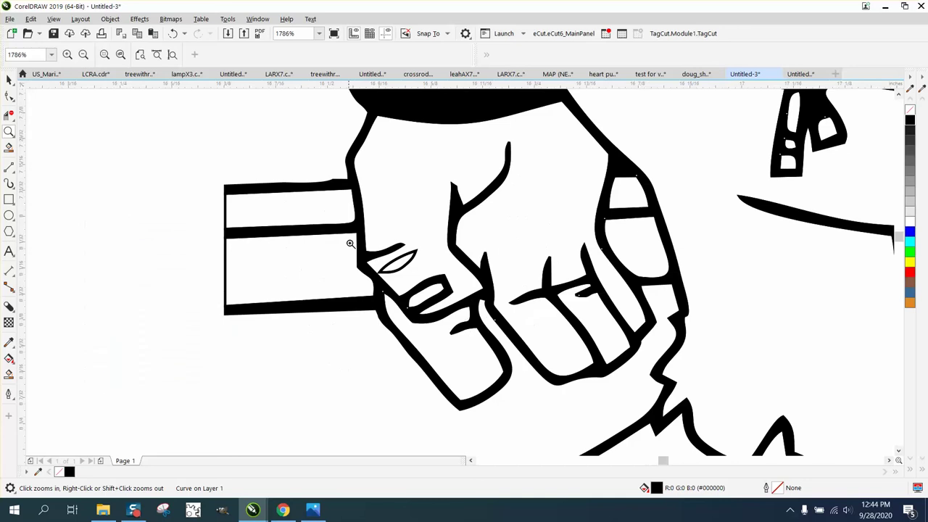
Step: Delete the nodes of the bench's left end, leaving three open tapered bench strokes
left_click(8, 97)
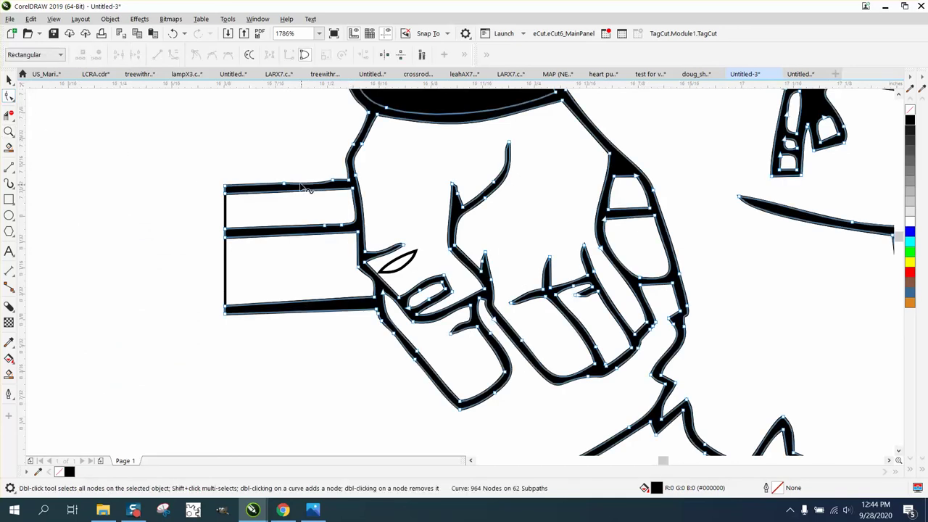
left_click_drag(203, 172, 311, 332)
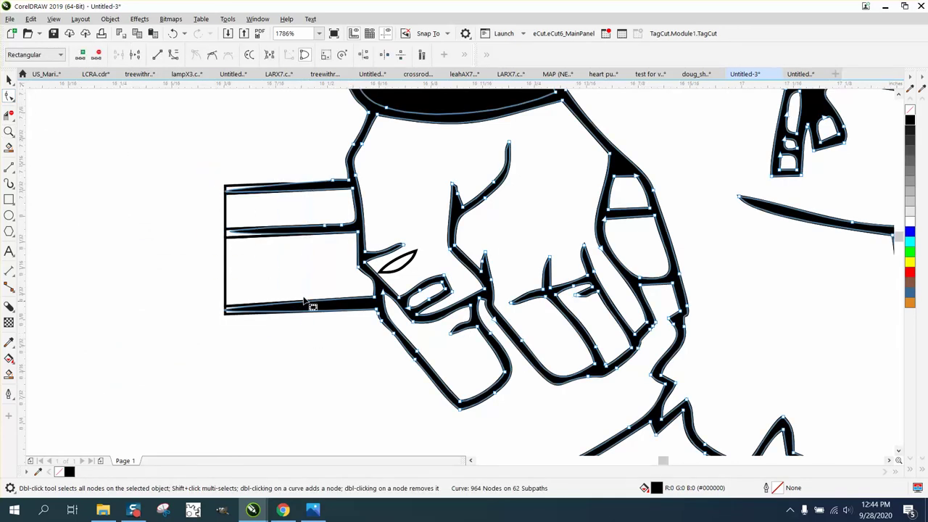
key("Delete")
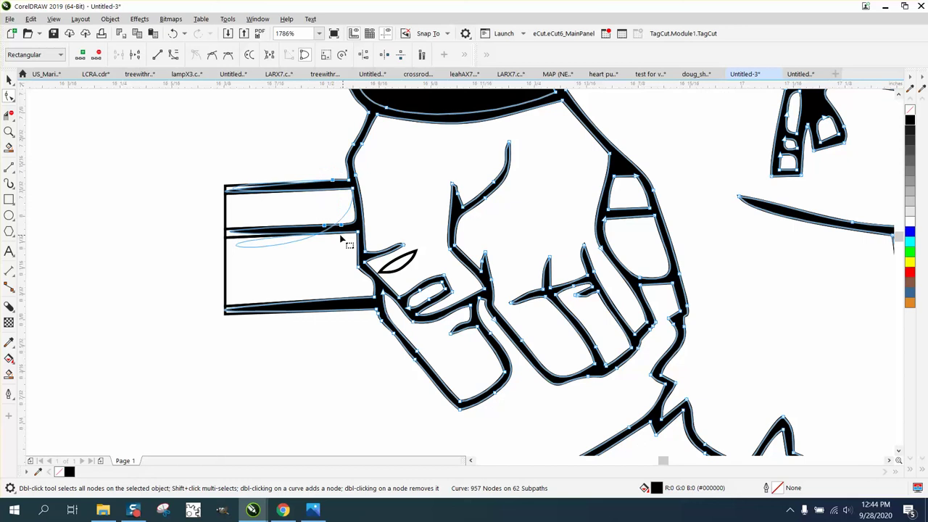
key("Delete")
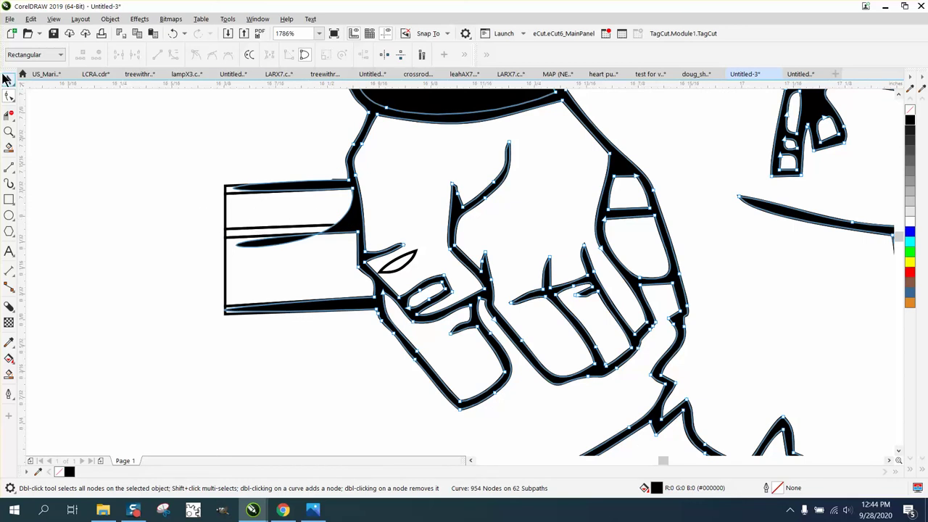
left_click(6, 78)
left_click(226, 208)
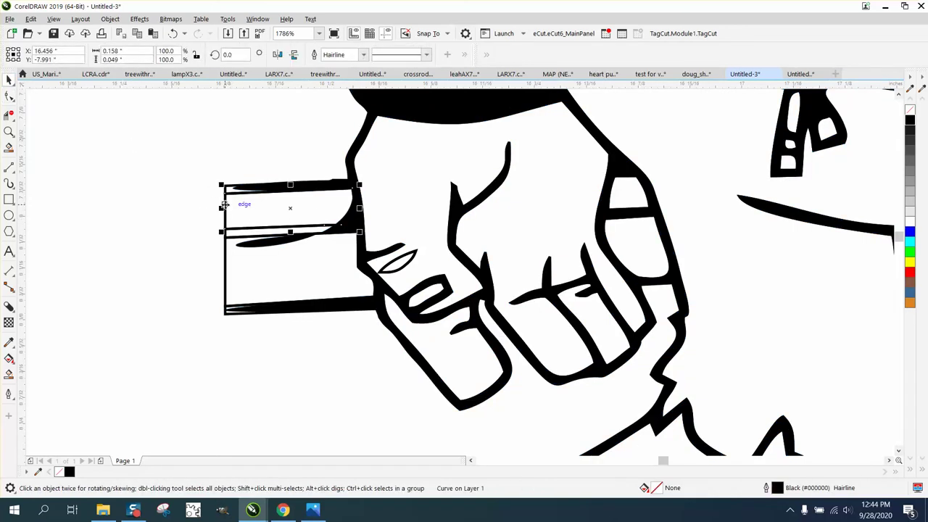
left_click(226, 210)
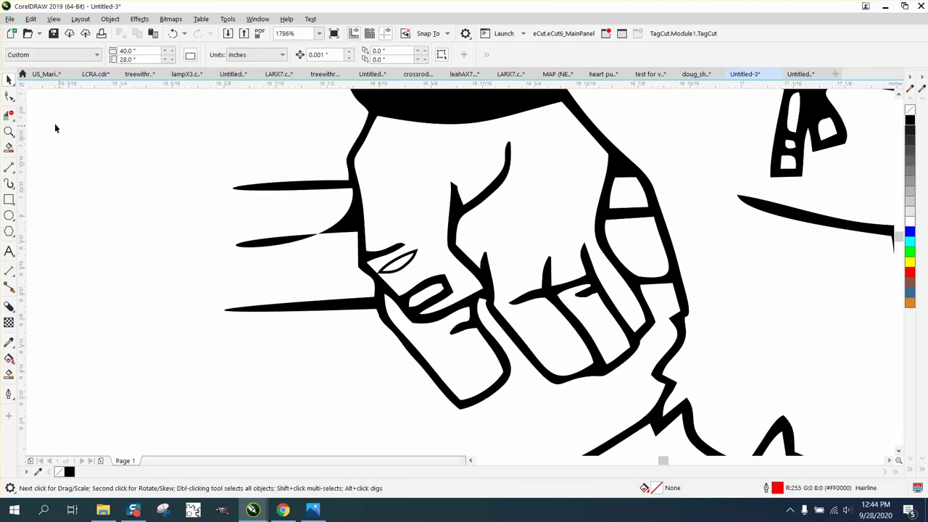
Step: Break the line-art curve apart at the node where the bench meets the hand
left_click(7, 97)
left_click(309, 190)
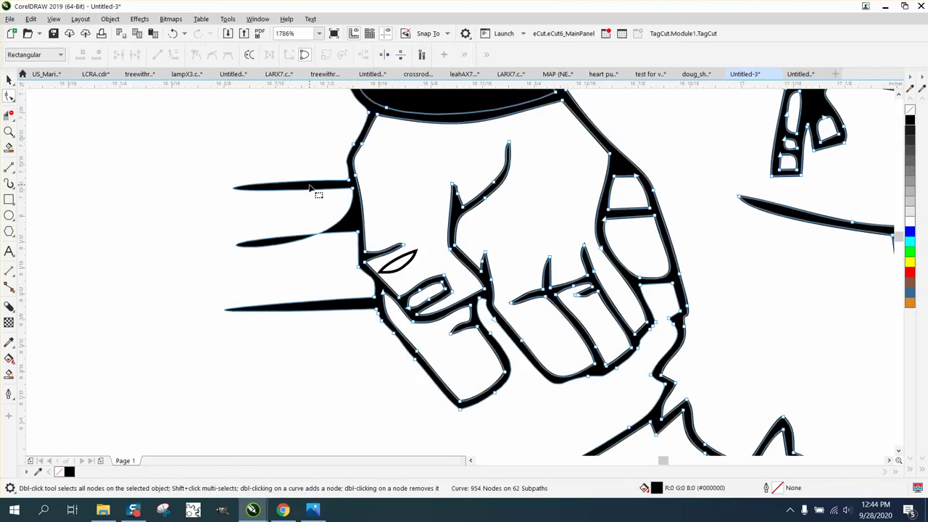
left_click_drag(353, 190, 354, 192)
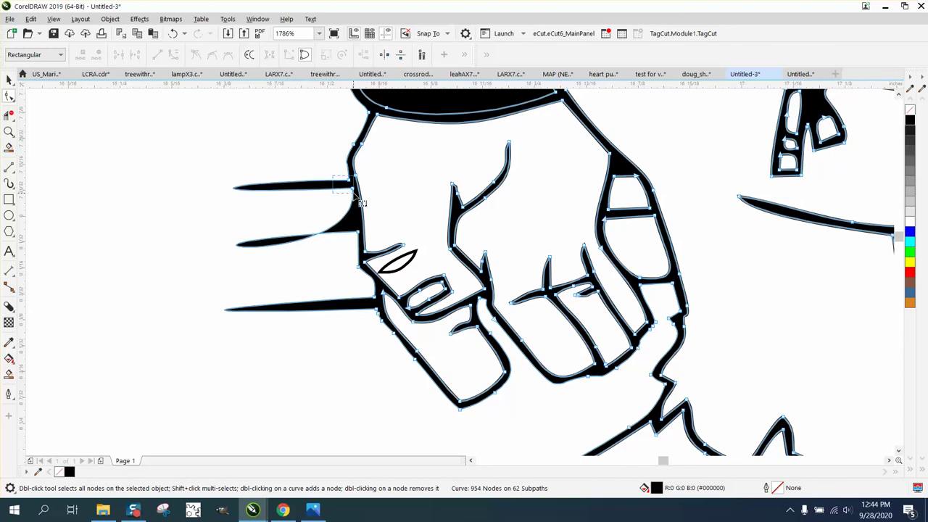
right_click(357, 192)
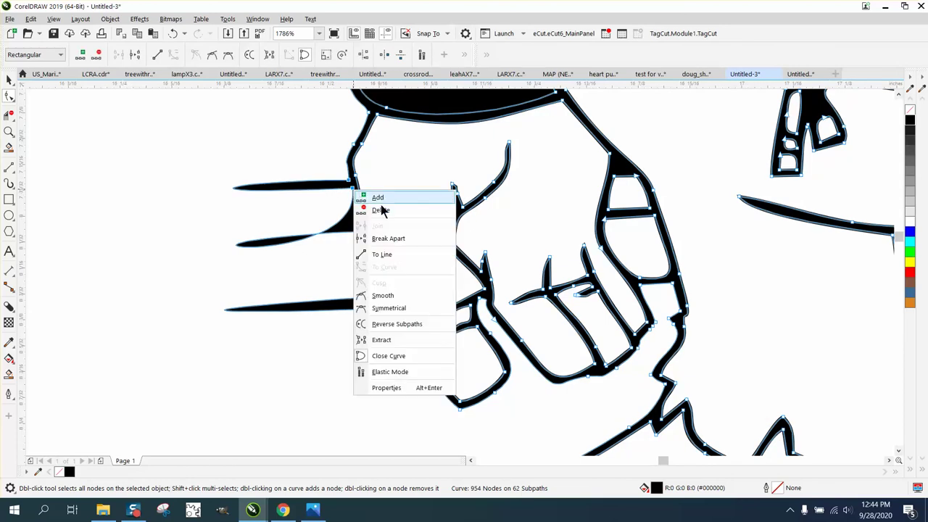
left_click(383, 244)
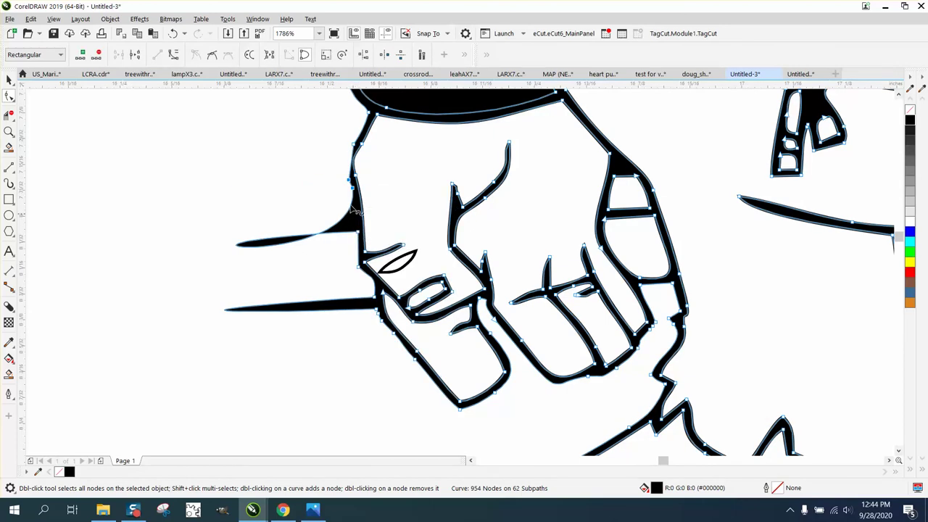
Step: Convert the upper and lower spike segments to lines so both spikes disappear
left_click_drag(346, 186, 360, 232)
right_click(360, 234)
left_click(387, 298)
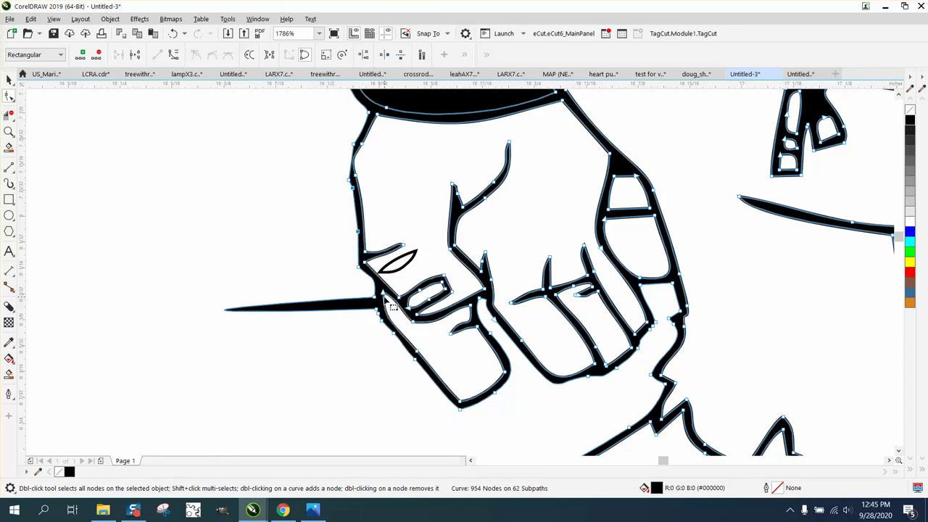
left_click(377, 310)
right_click(377, 313)
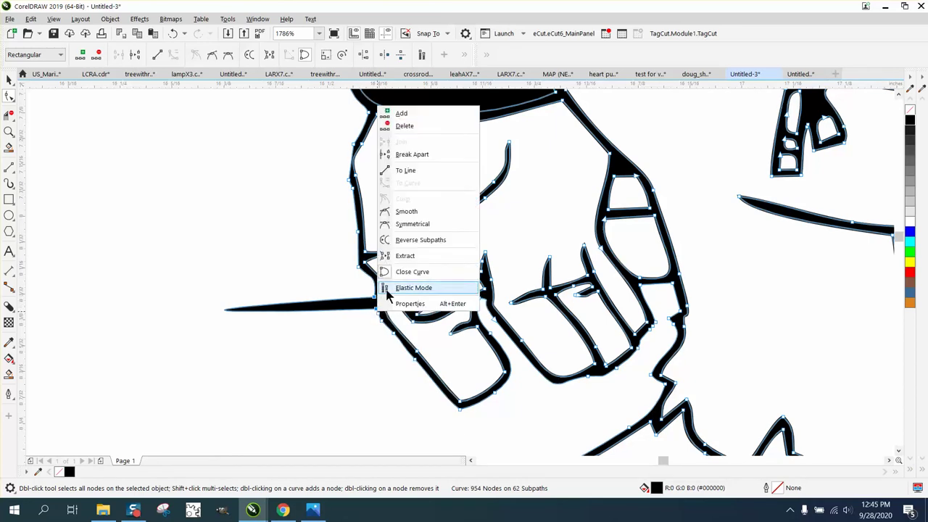
left_click(402, 175)
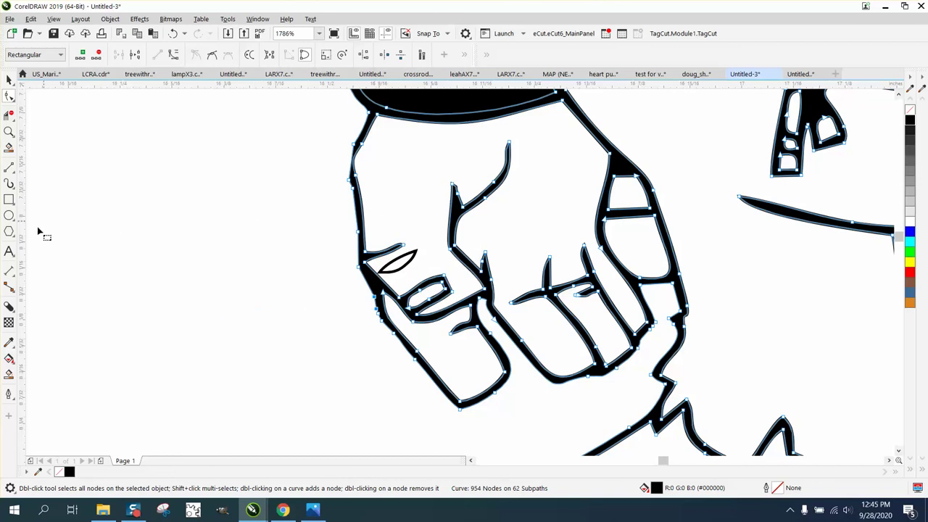
Step: Smart Fill the small eye-shaped gap in the hand black
left_click(9, 372)
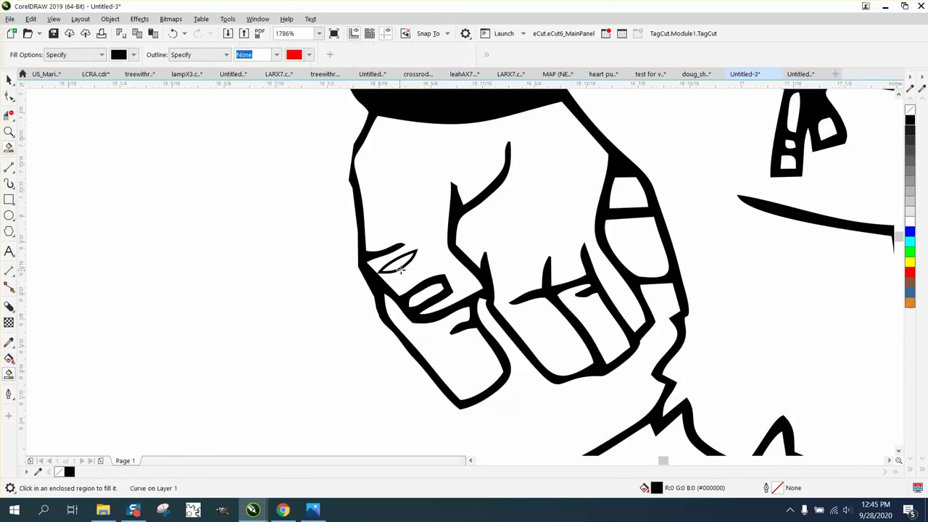
left_click(403, 262)
scroll(302, 218, "down", 4)
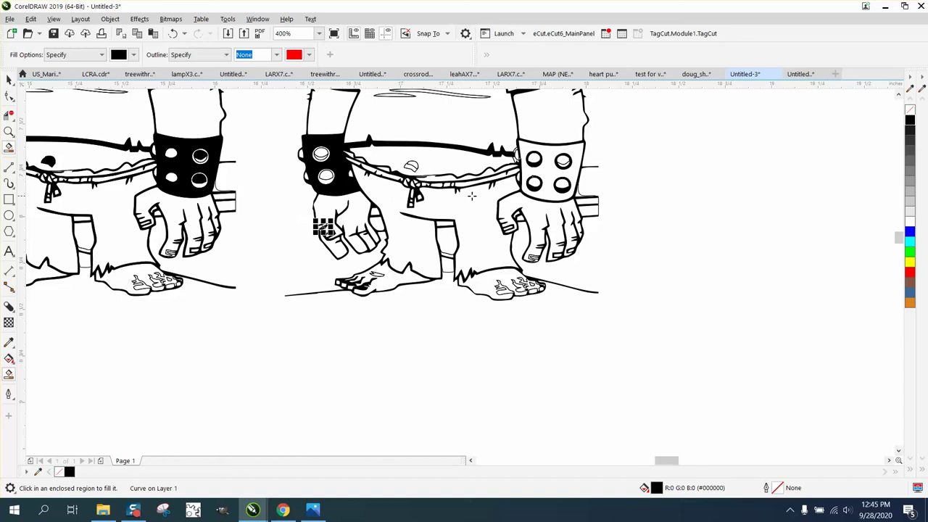
scroll(322, 227, "down", 1)
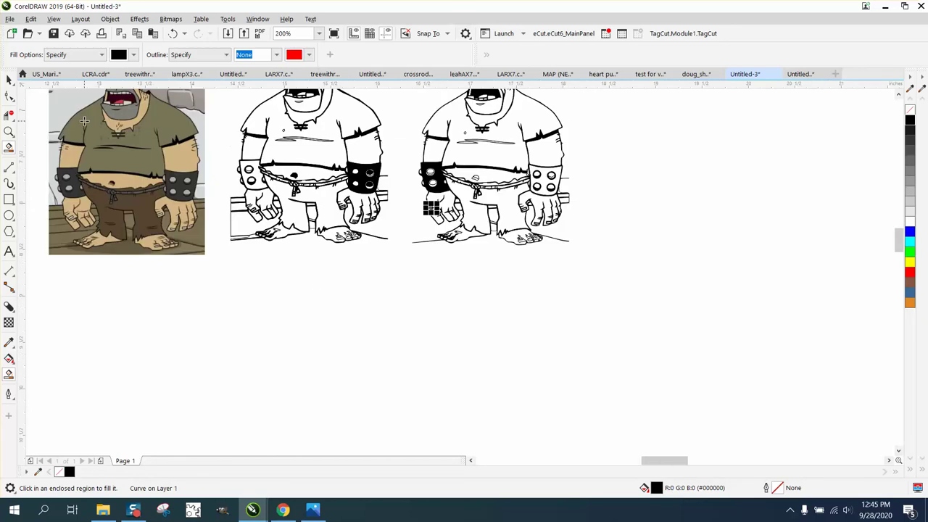
Step: Zoom into the belly and fill its two slivers and the small chest circle black
left_click(9, 131)
left_click_drag(384, 121, 617, 213)
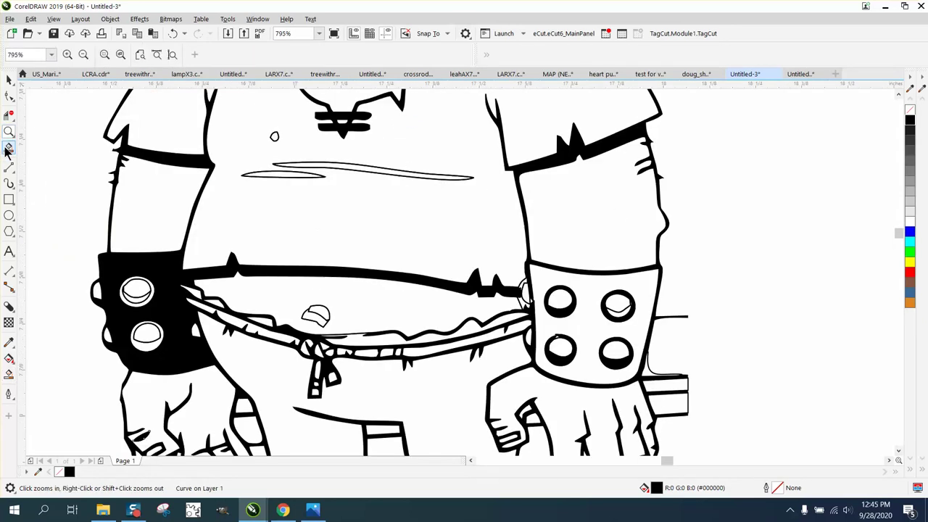
left_click(8, 373)
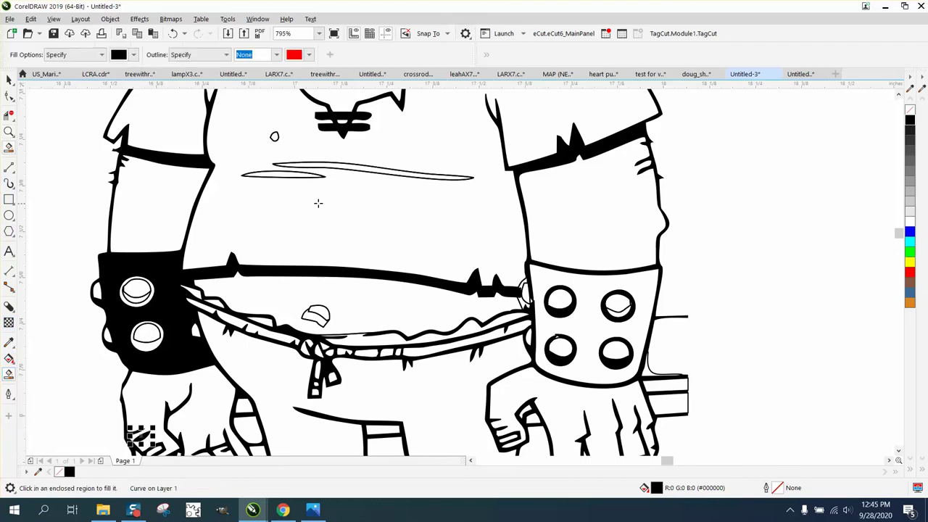
left_click(312, 175)
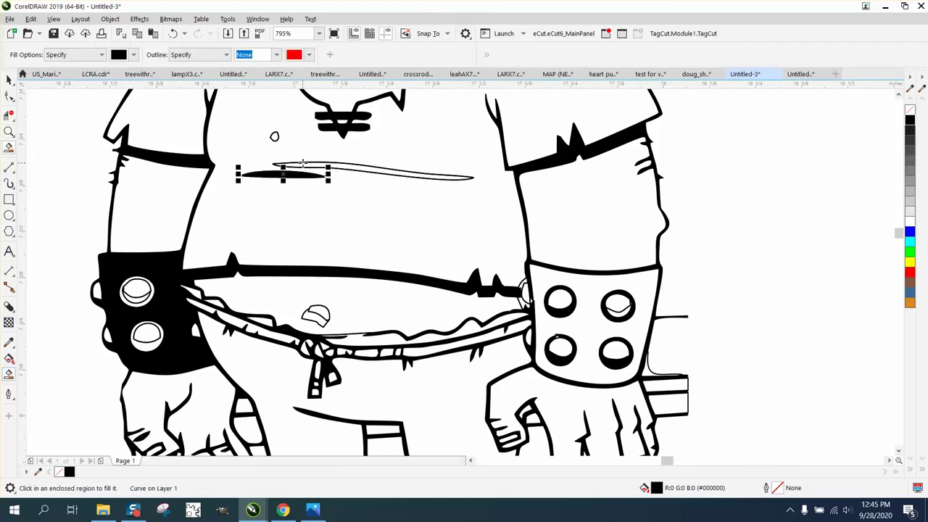
left_click(304, 166)
left_click(275, 137)
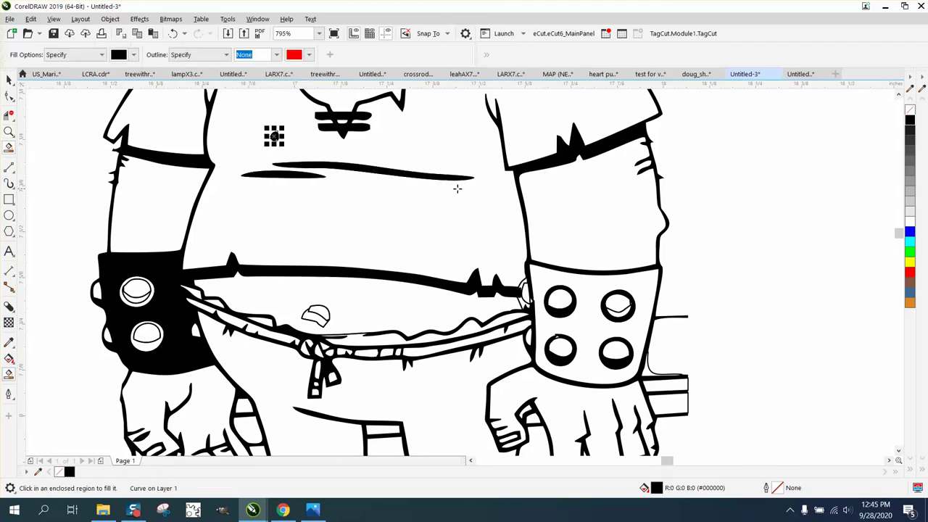
scroll(457, 189, "down", 3)
Step: Try filling the wristband black, then undo it so the wristband stays white
left_click(479, 245)
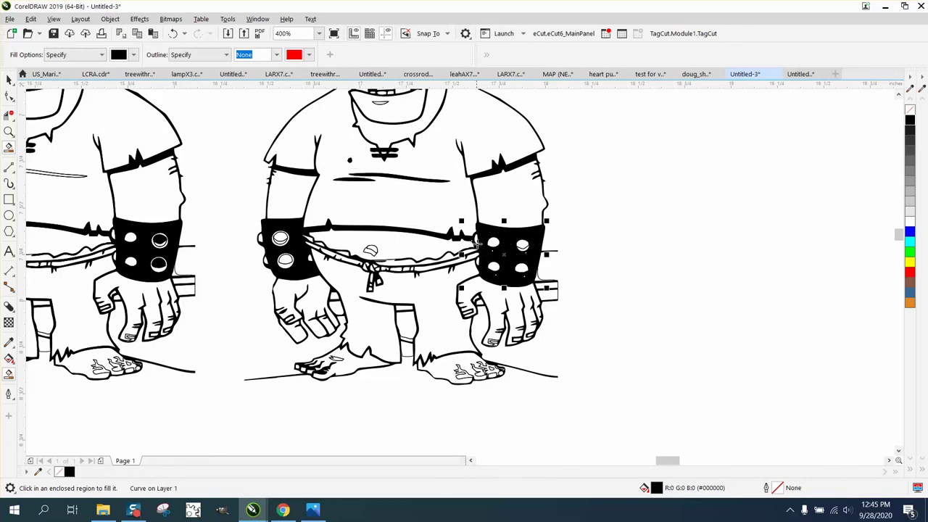
left_click(171, 34)
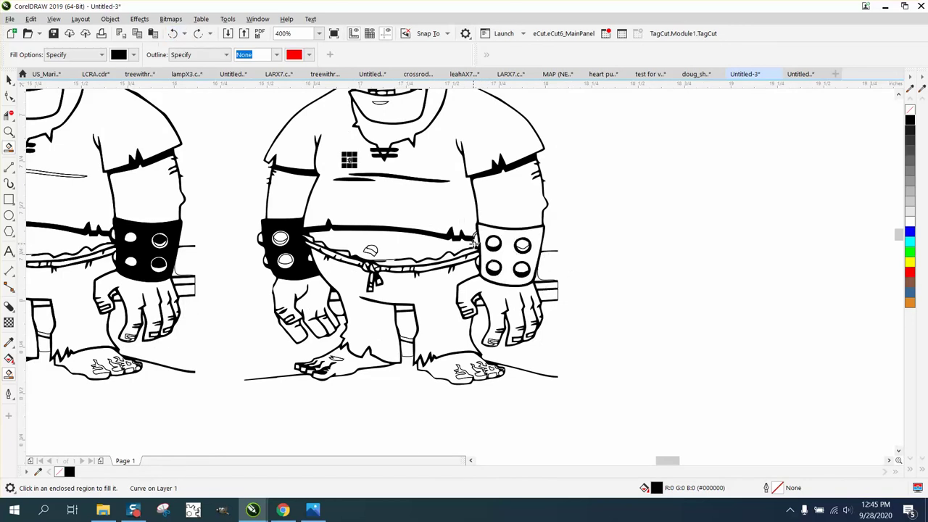
left_click(475, 244)
left_click(171, 33)
left_click(8, 131)
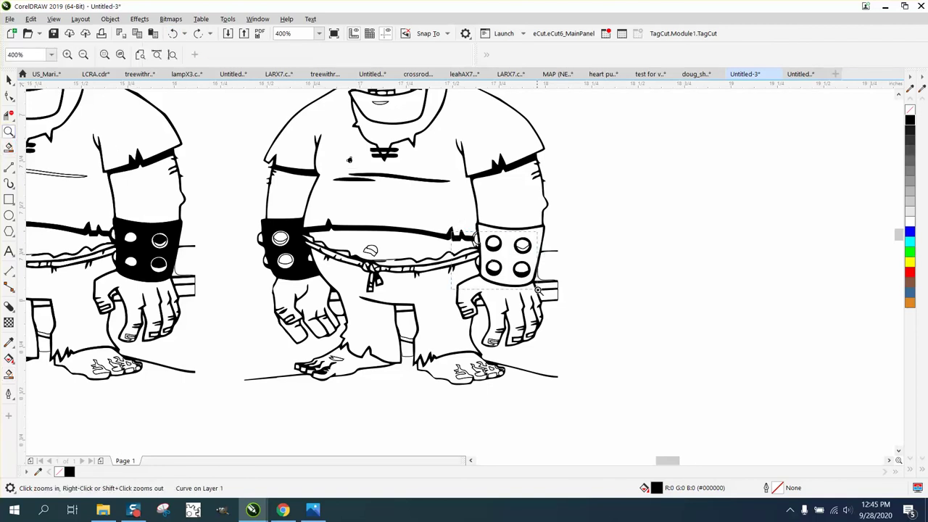
left_click_drag(537, 290, 537, 289)
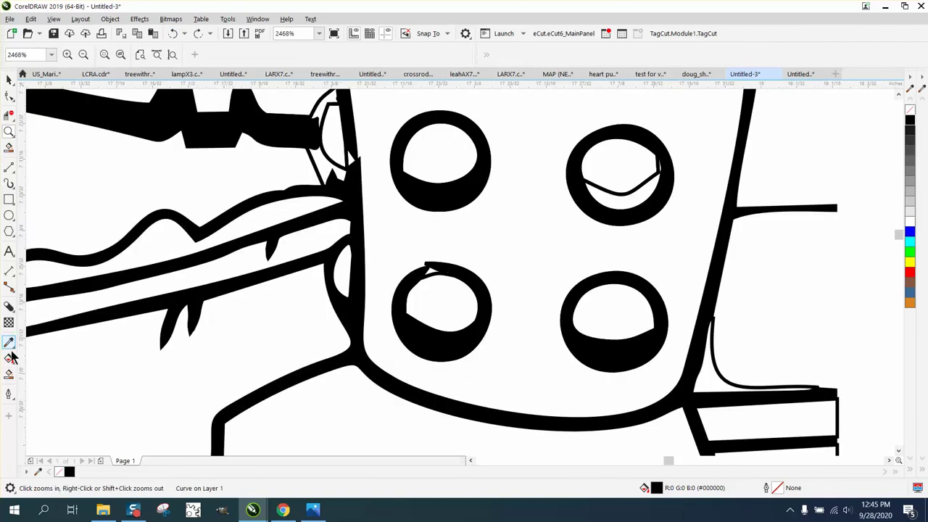
left_click(9, 374)
left_click(327, 164)
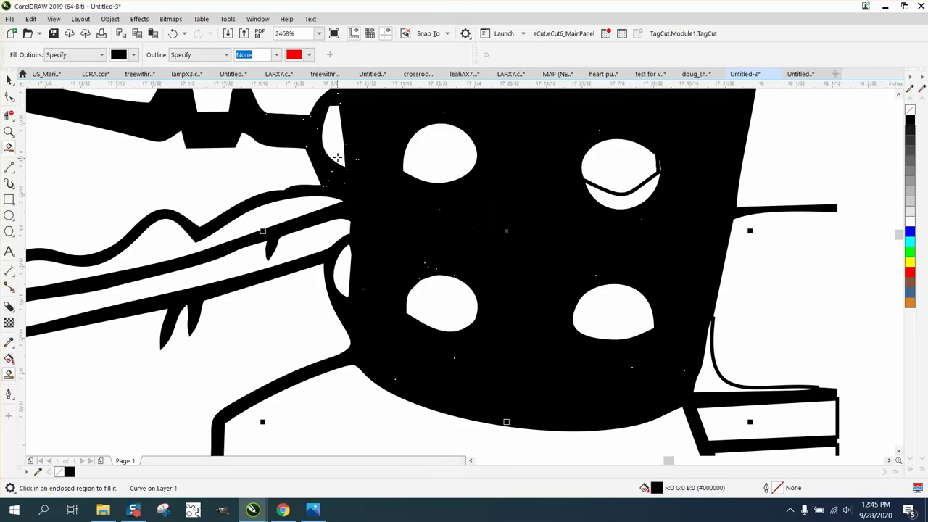
left_click(174, 33)
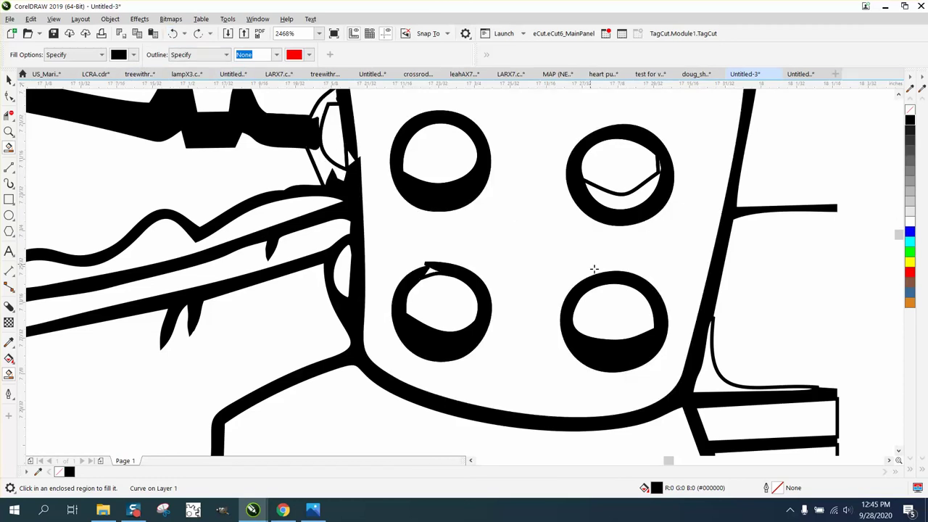
Step: Delete the stray thin curve beside the hand, then zoom onto the wristband's lower-right stud
left_click(9, 79)
scroll(636, 250, "down", 4)
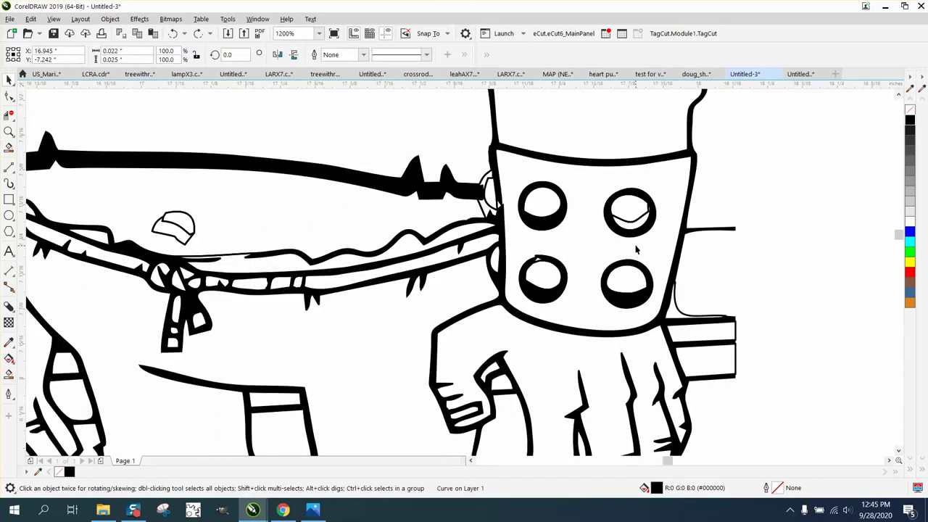
left_click(682, 314)
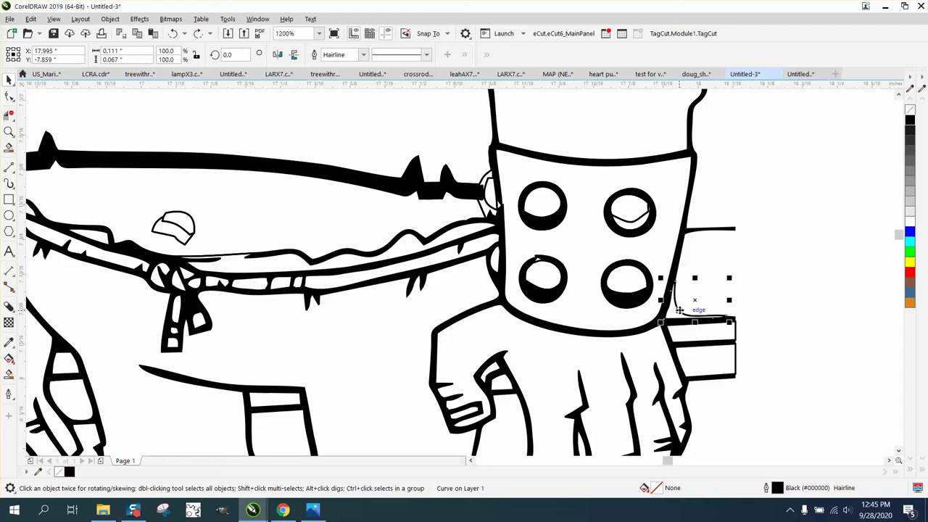
key("XF86Calculator")
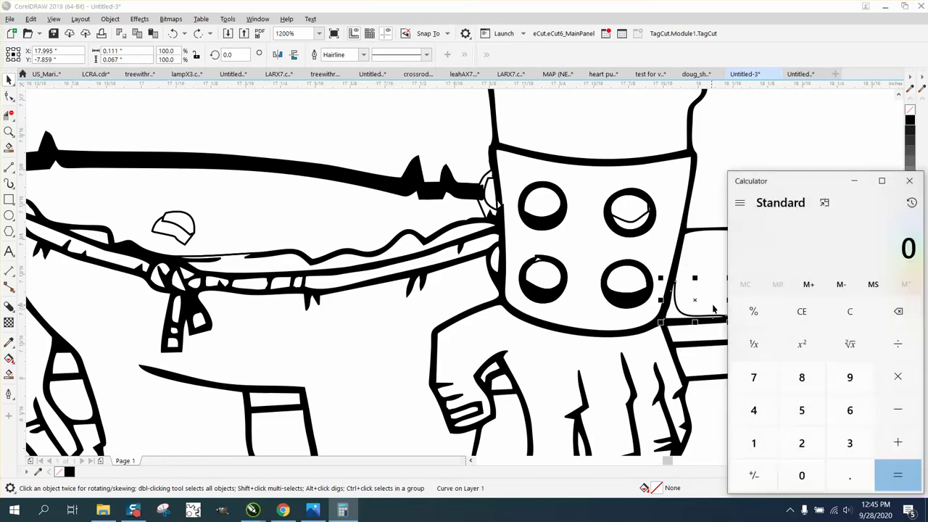
left_click(910, 181)
key("Delete")
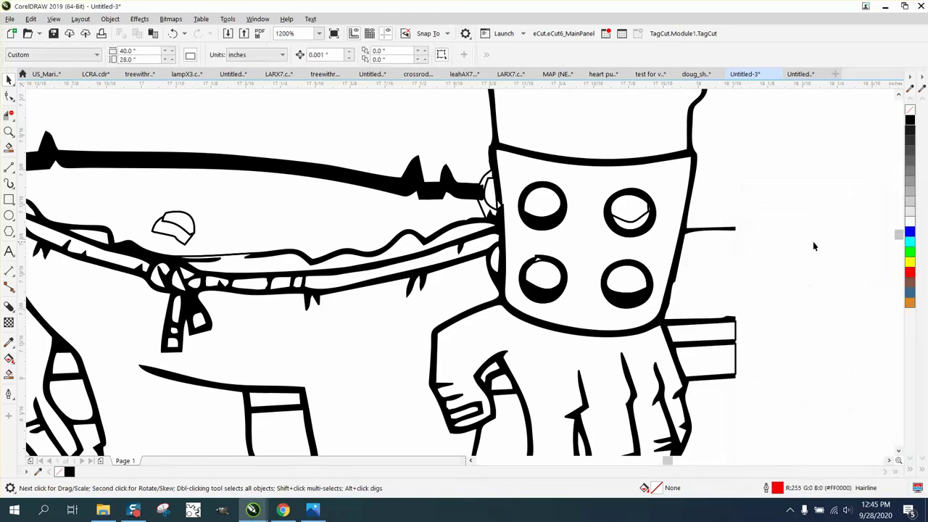
left_click(9, 132)
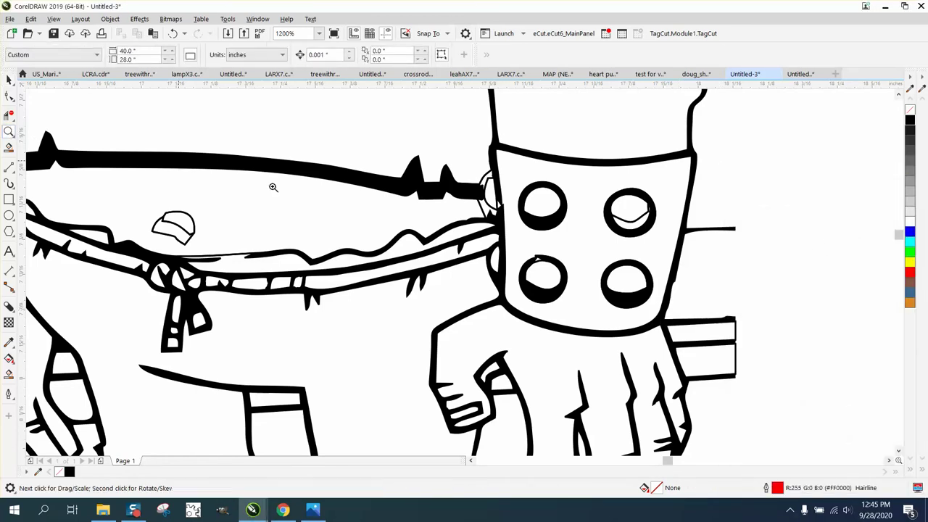
left_click_drag(642, 280, 728, 347)
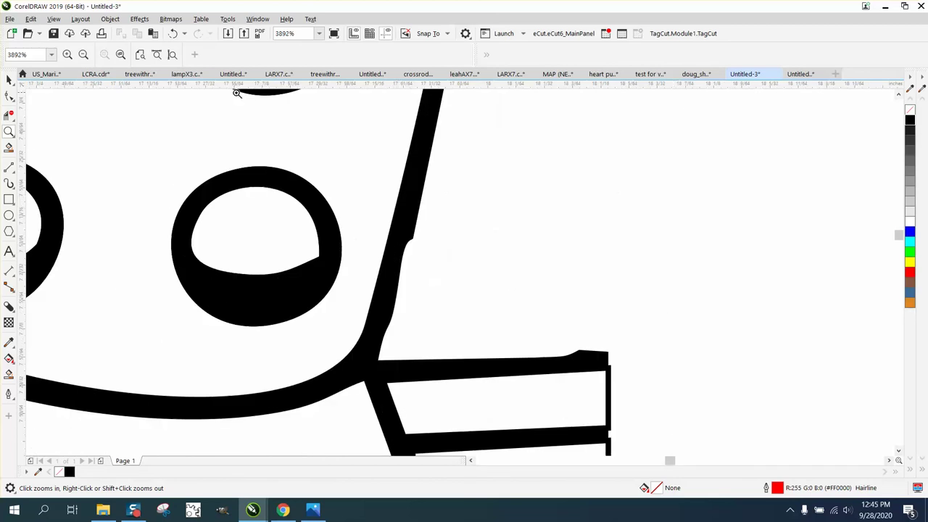
Step: Select the Smooth tool with a 0.25" nib size
left_click(13, 103)
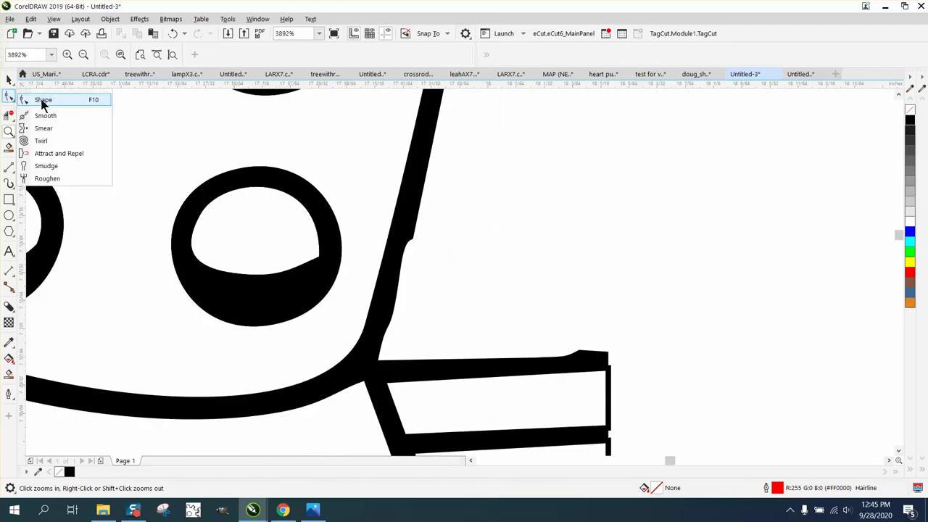
left_click(44, 112)
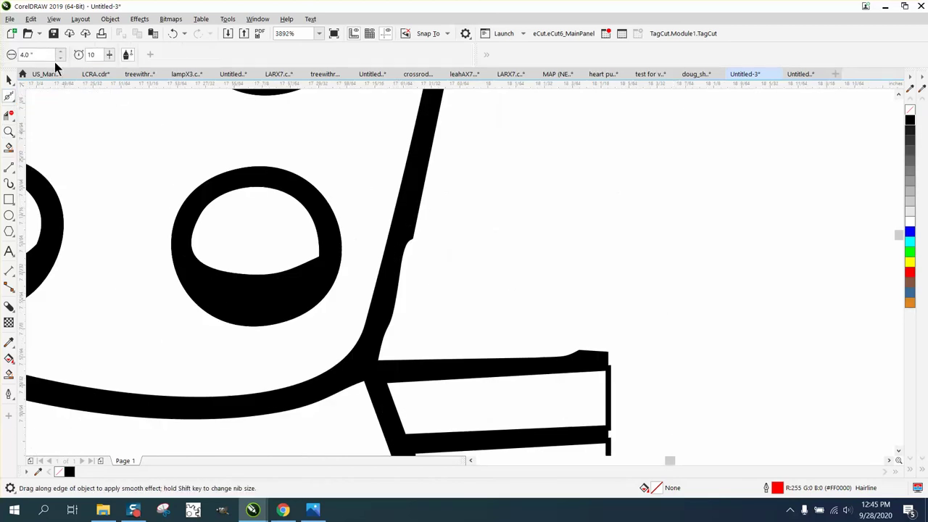
double_click(29, 54)
key("BackSpace")
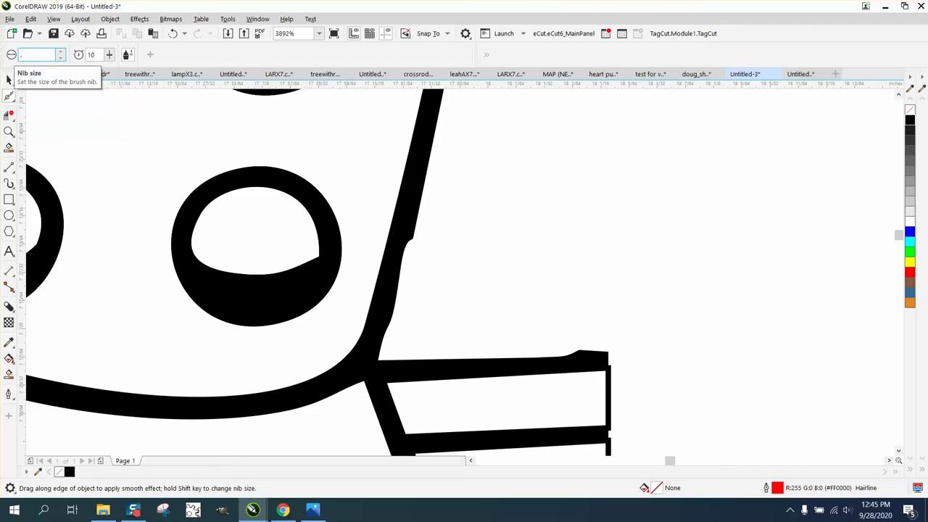
type(".25")
key("Return")
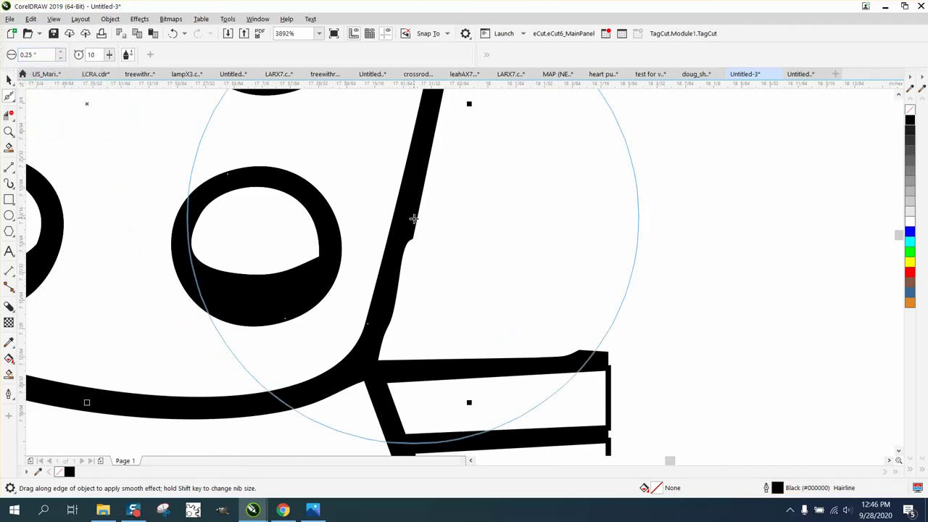
Step: Smooth out the notch along the wristband's outer edge and zoom back out
left_click_drag(410, 232, 408, 249)
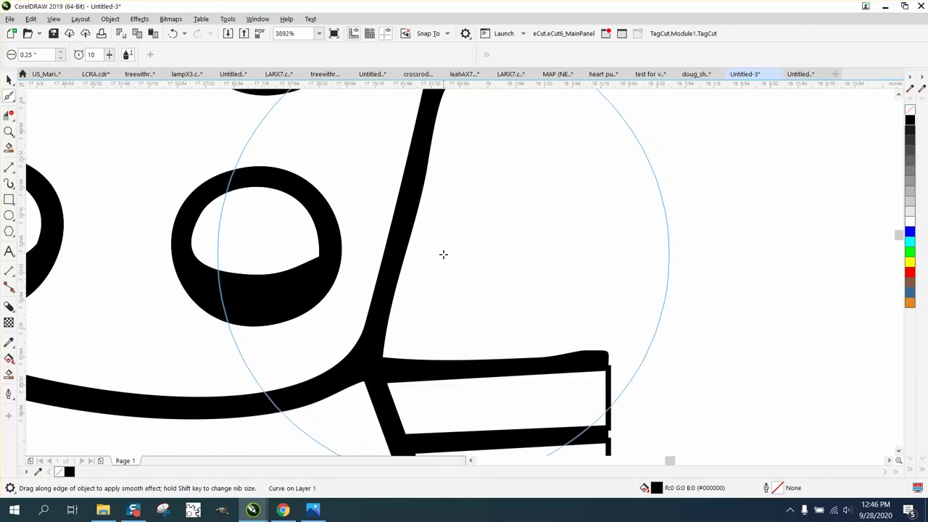
scroll(429, 230, "down", 2)
scroll(435, 228, "down", 3)
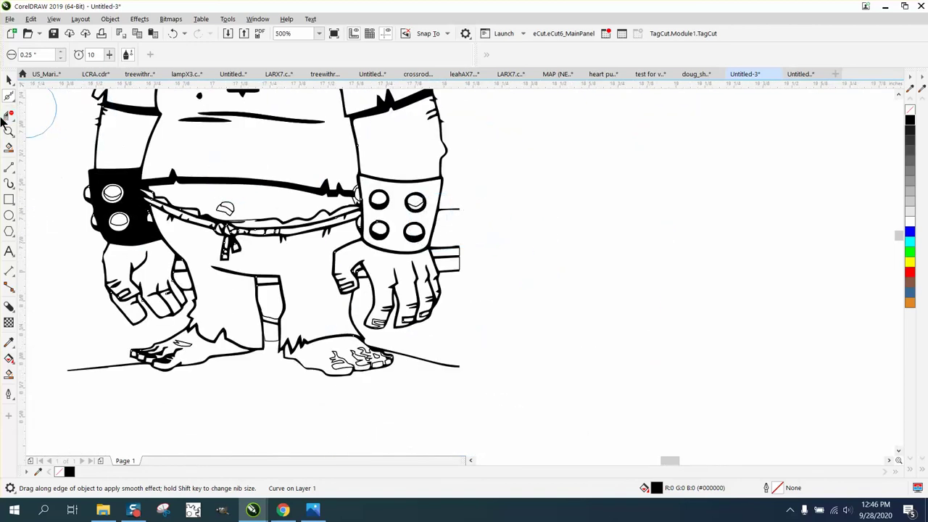
scroll(230, 210, "down", 1)
scroll(229, 225, "down", 1)
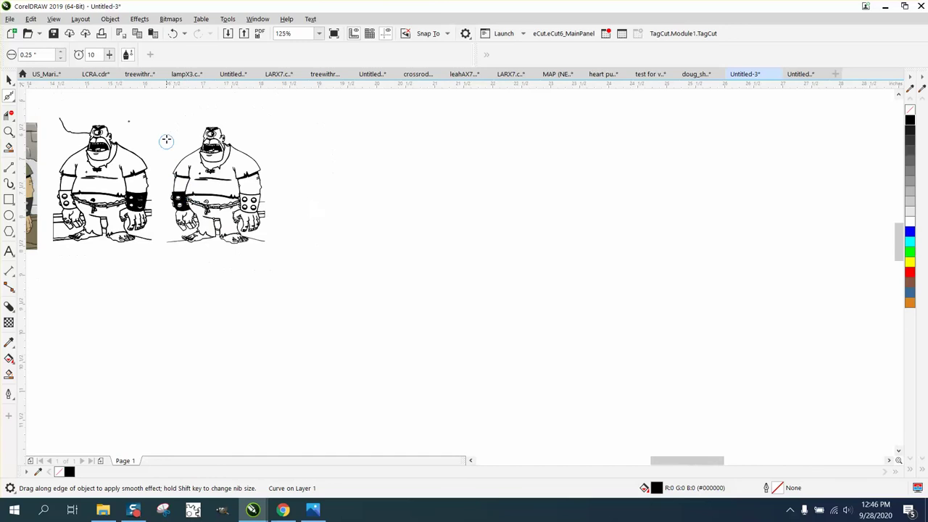
left_click(9, 131)
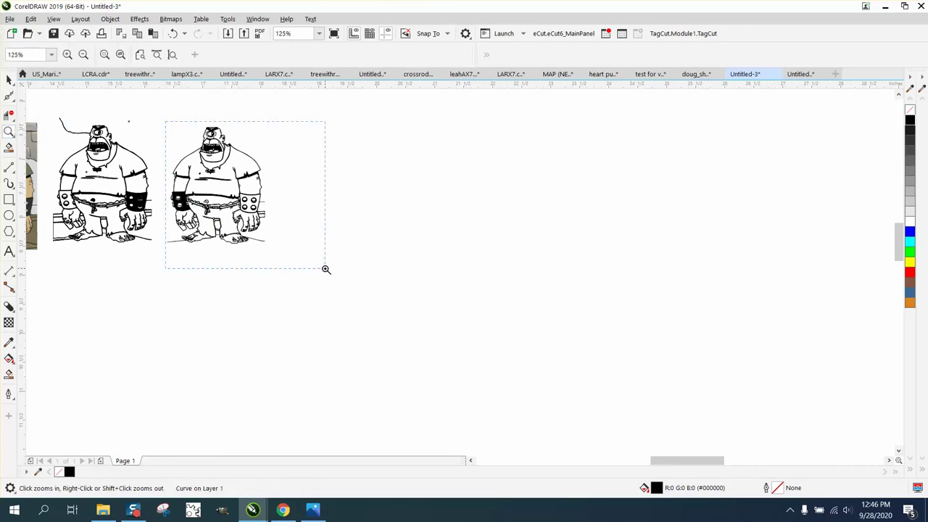